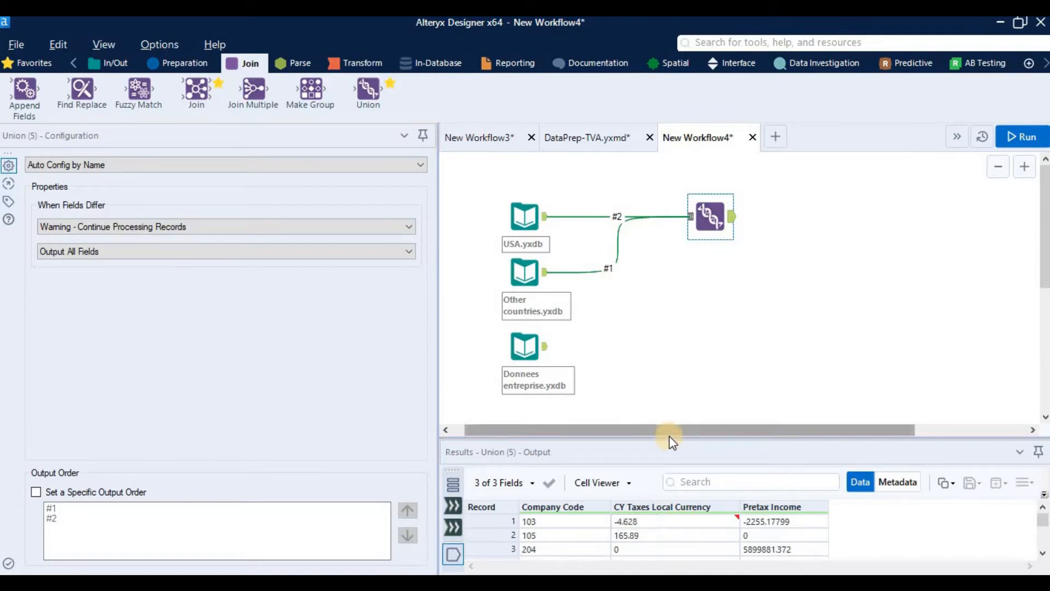
Review the Union output records down to the last company codes, and inspect the fields in the Donnees entreprise.yxdb output.
drag(670, 437, 668, 388)
scroll(671, 493, down, 10)
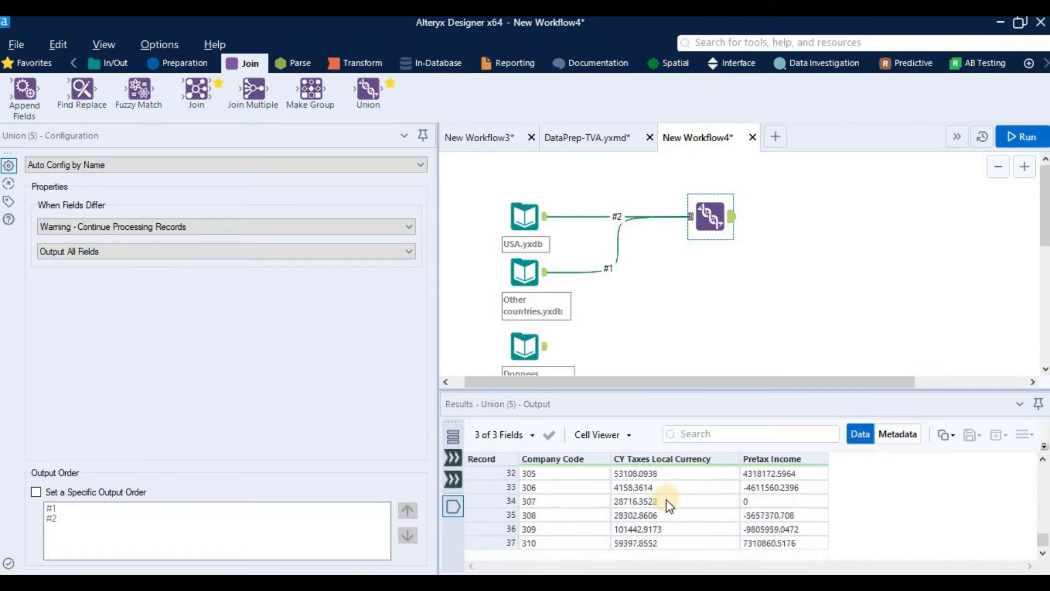
drag(558, 477, 571, 549)
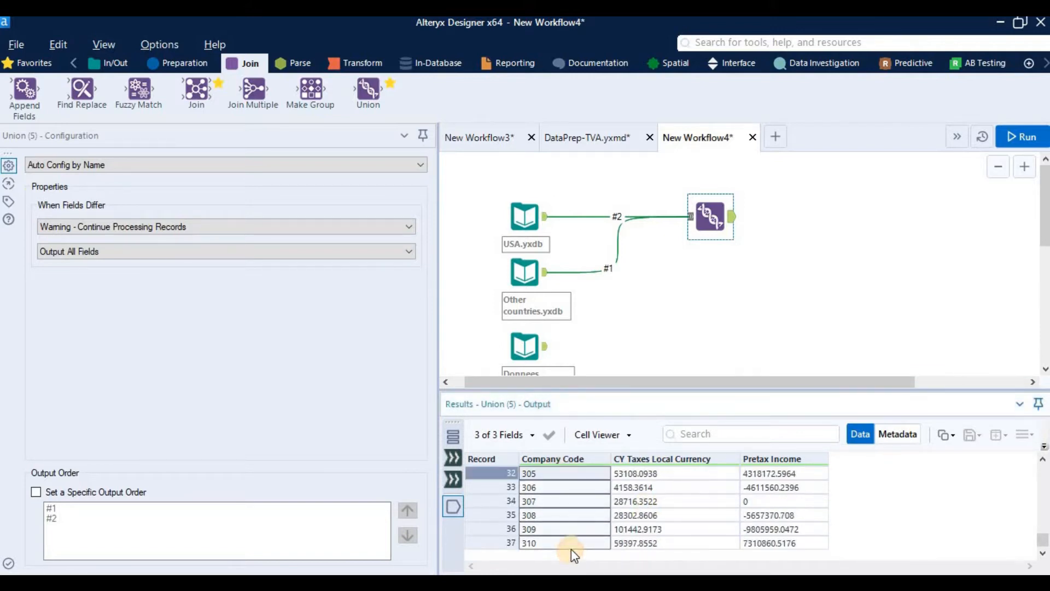
scroll(626, 520, up, 10)
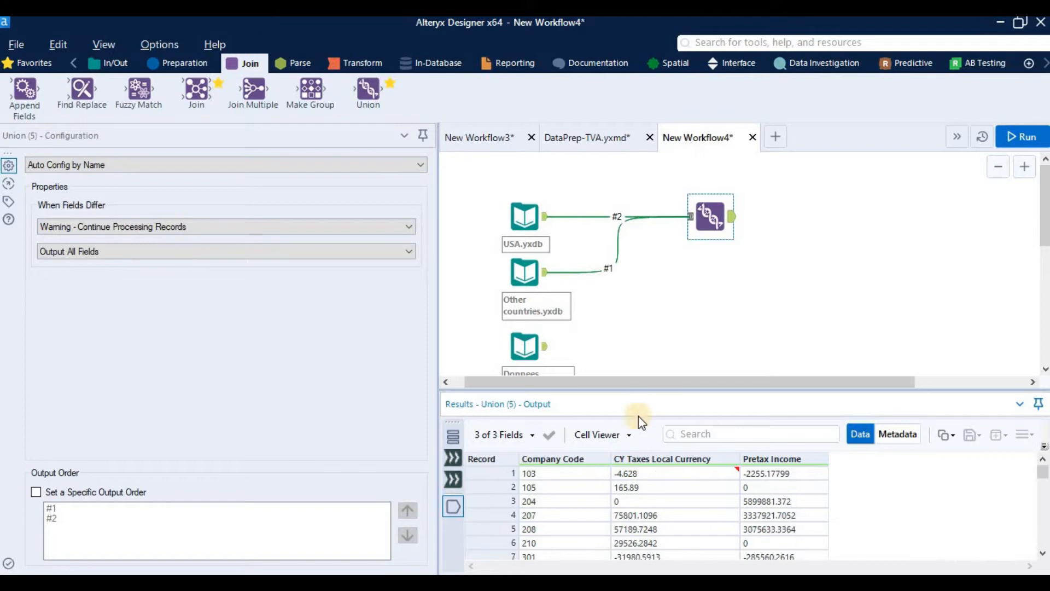
drag(643, 394, 638, 411)
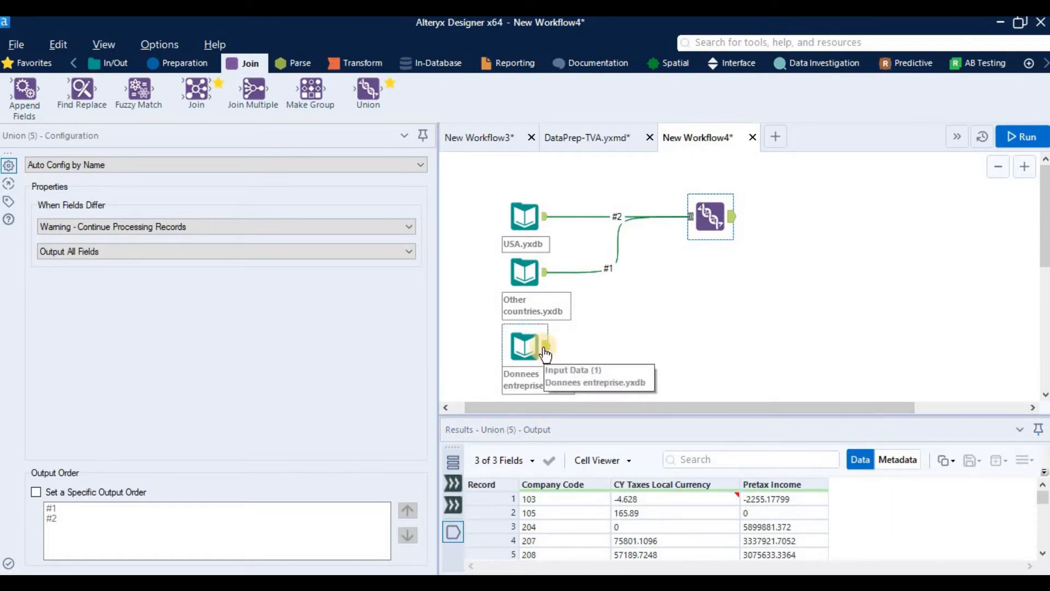
click(542, 347)
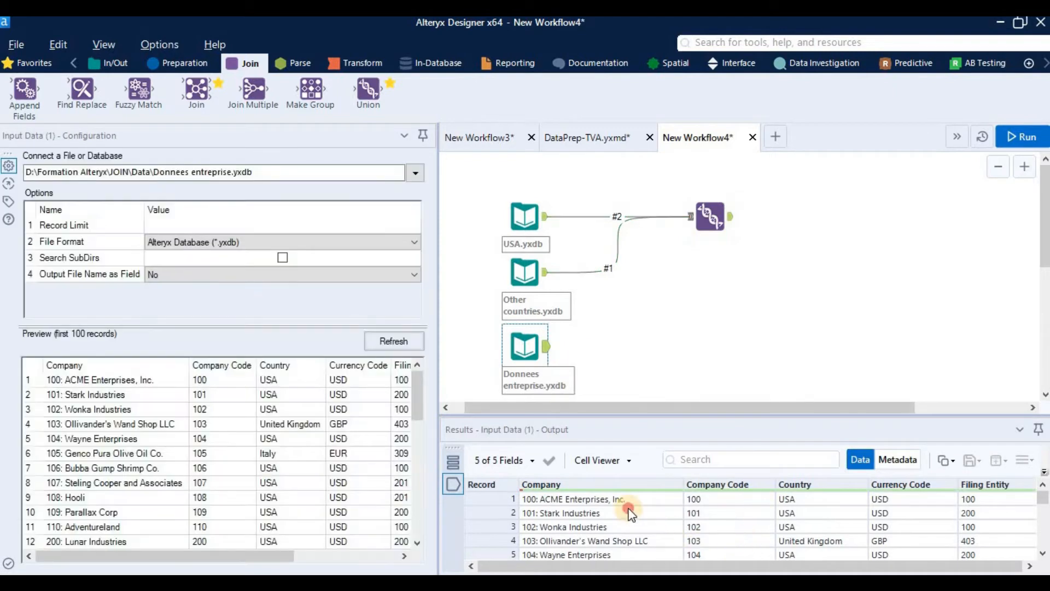
click(704, 566)
drag(705, 564, 805, 570)
click(915, 565)
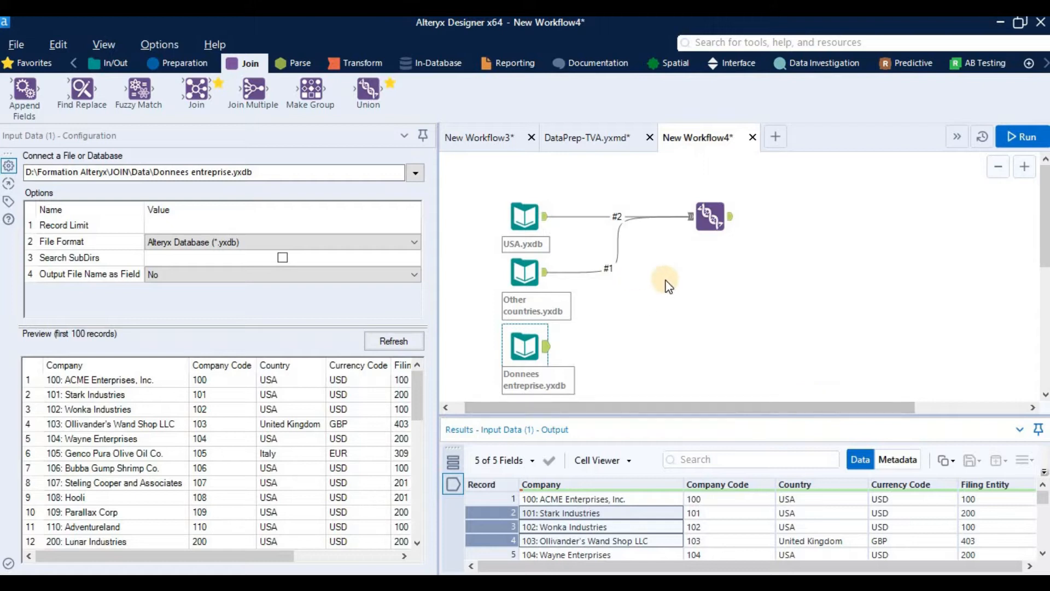
Add a Join tool after the Union, feeding the Union output to its left input and Donnees entreprise.yxdb to its right input.
drag(199, 90, 837, 225)
drag(732, 217, 820, 225)
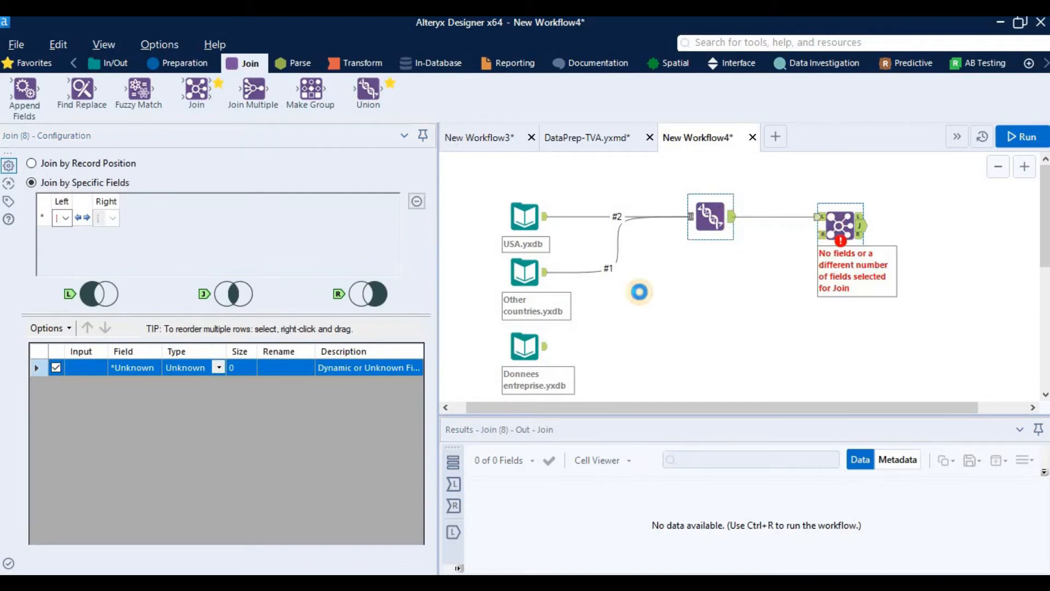
drag(545, 356, 818, 235)
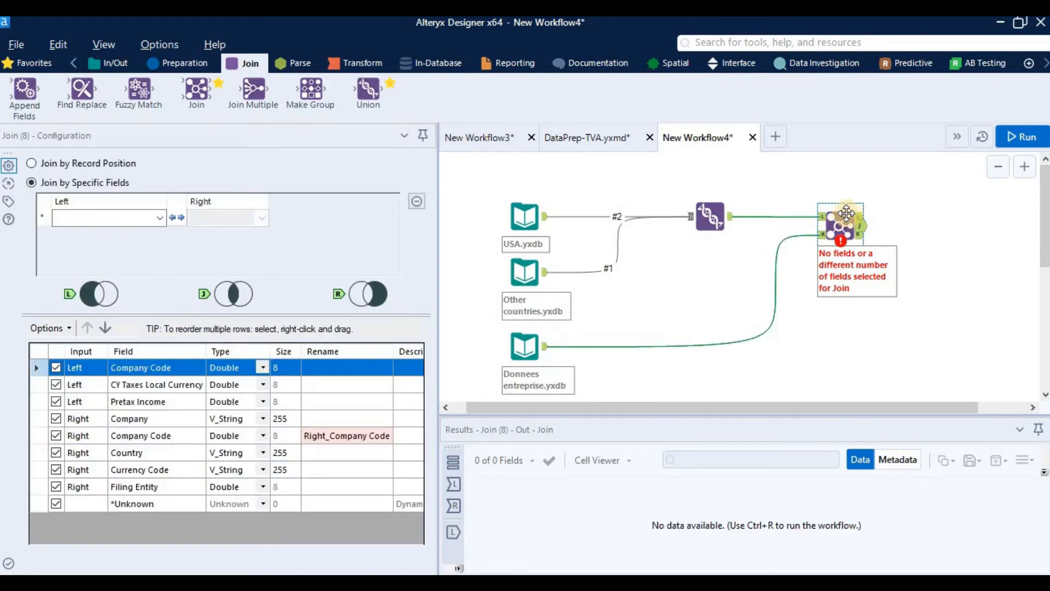
click(833, 300)
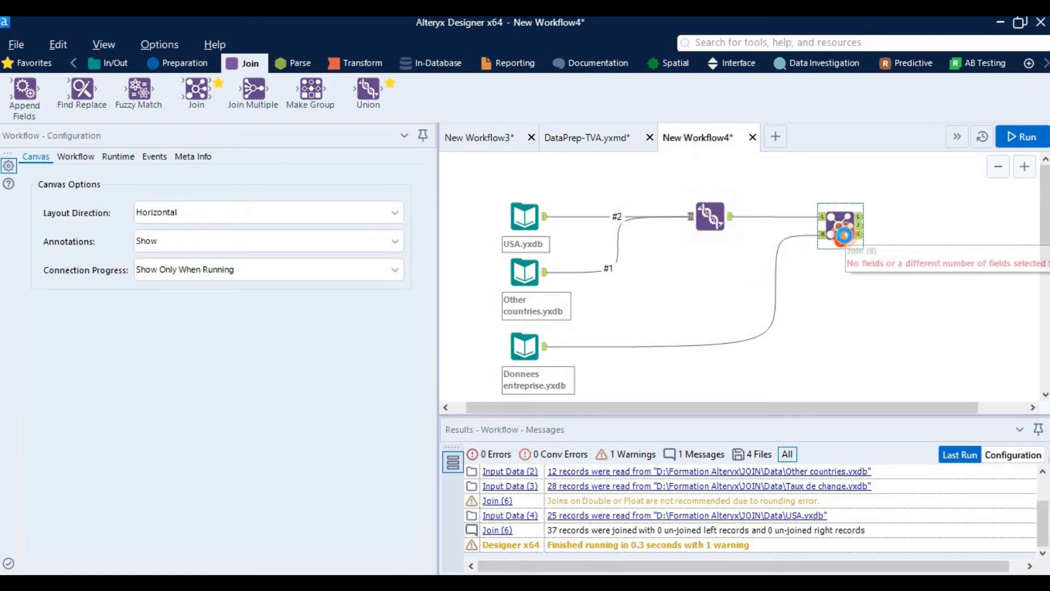
click(842, 234)
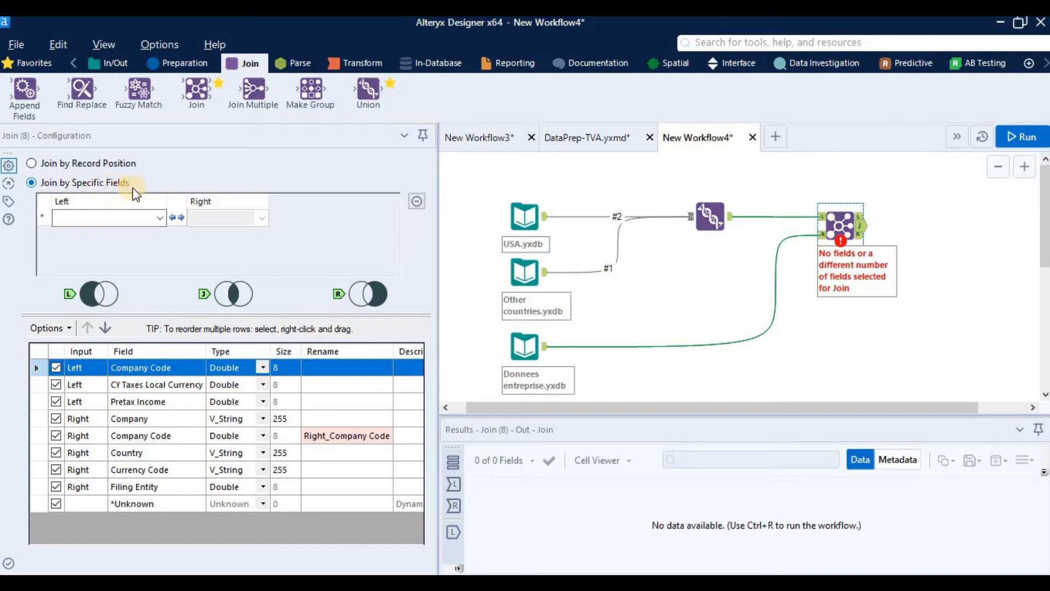
Check Company Code in the Union and Donnees entreprise.yxdb outputs, and match the Join on Company Code for both left and right inputs.
click(157, 215)
click(727, 216)
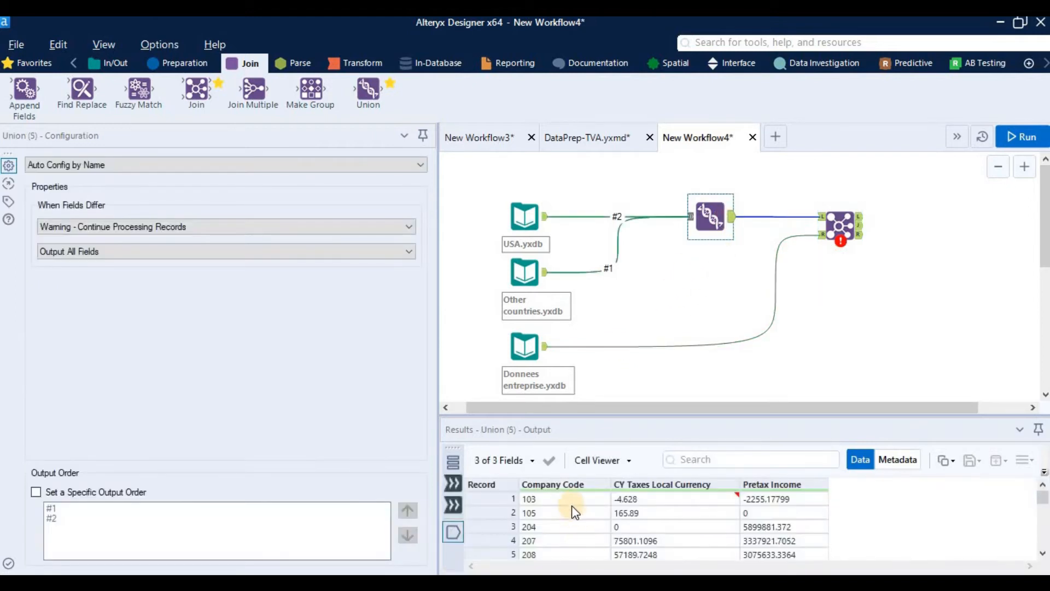
click(542, 345)
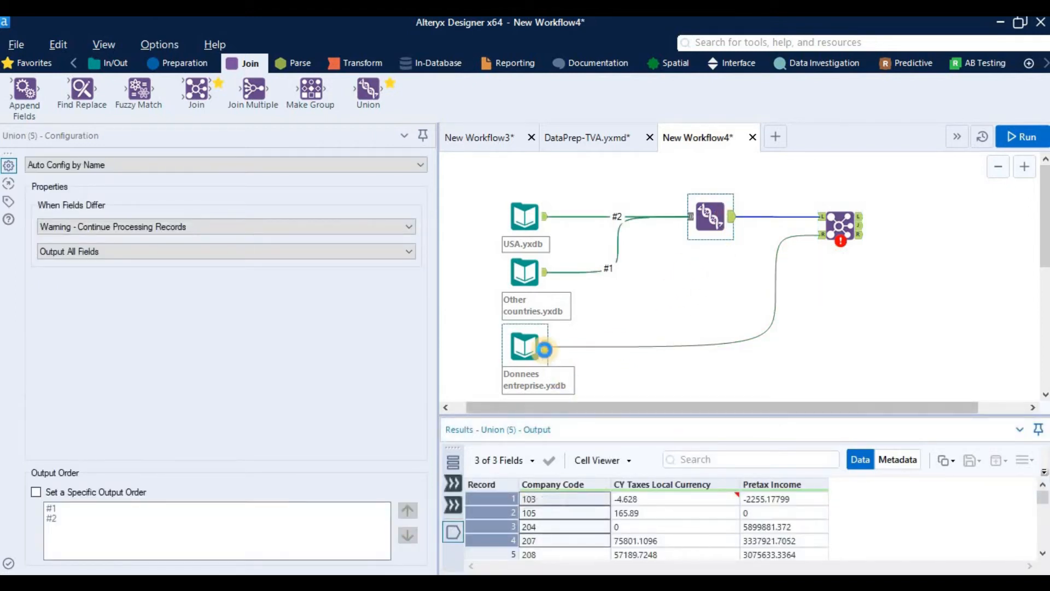
drag(727, 503, 724, 539)
click(831, 229)
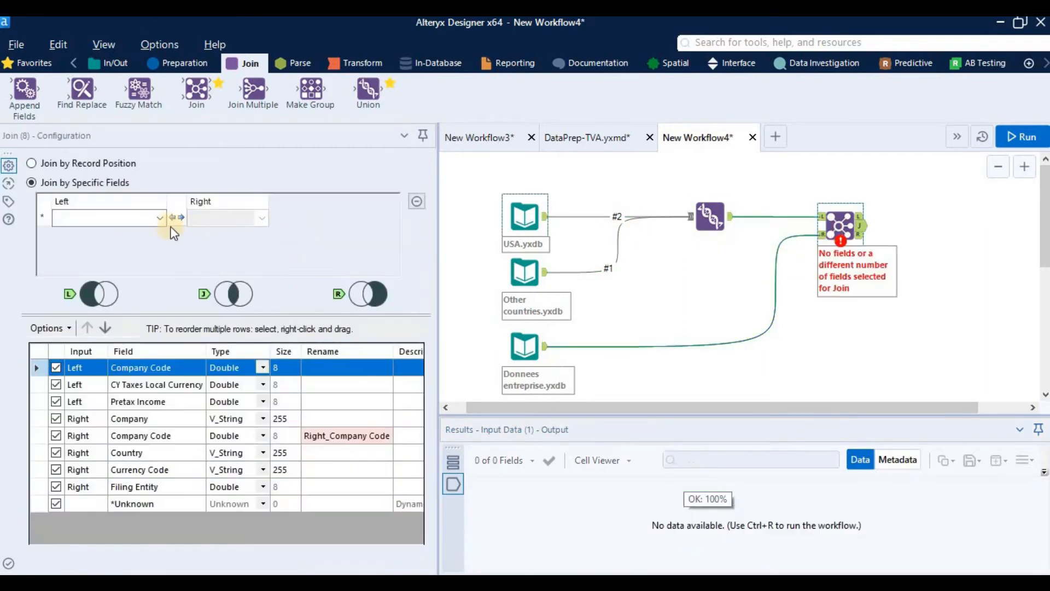
click(159, 218)
click(137, 232)
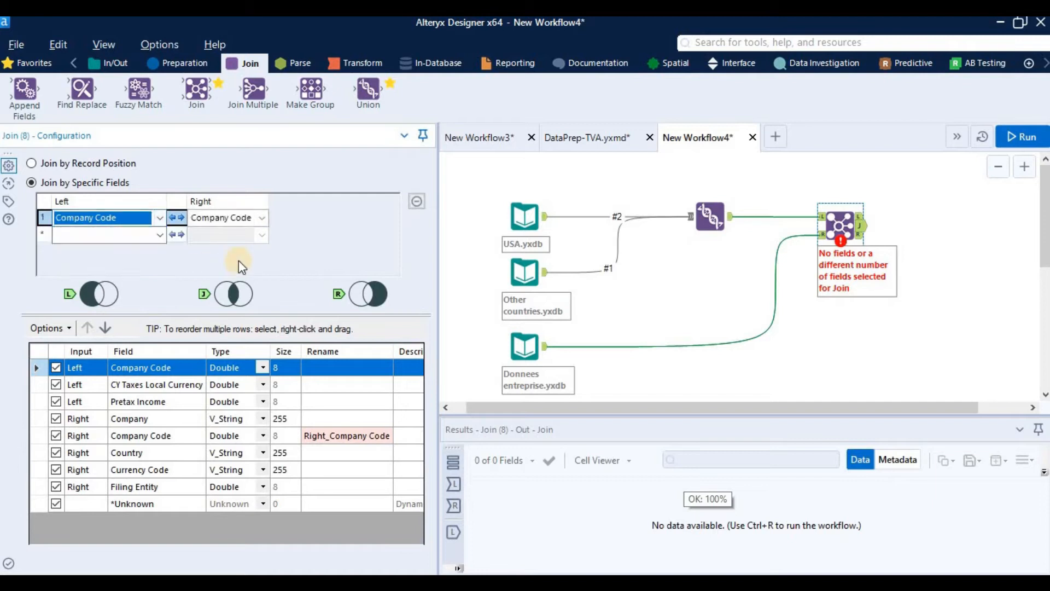
click(252, 219)
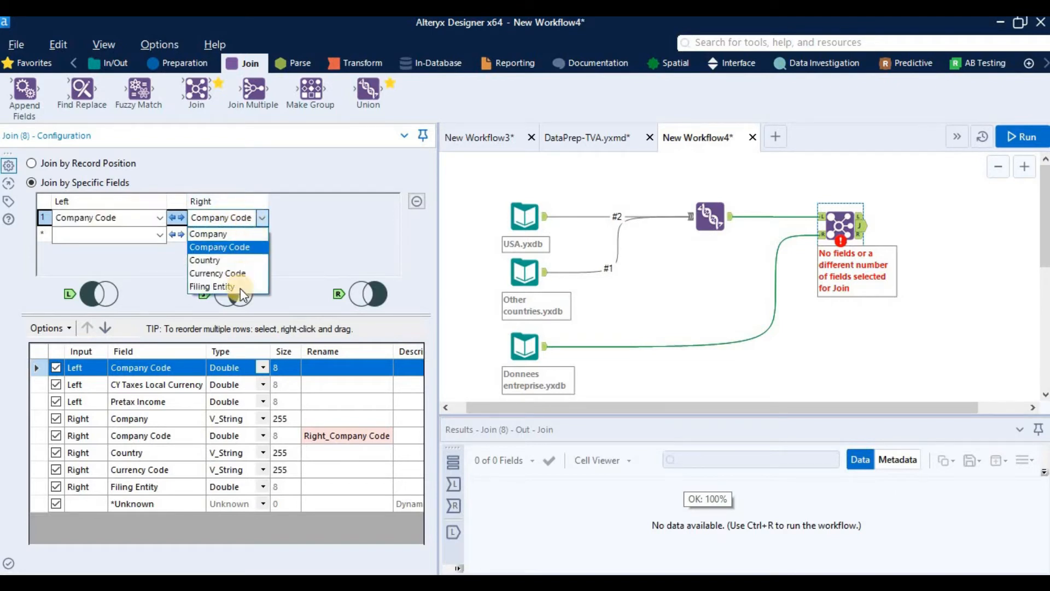
click(244, 248)
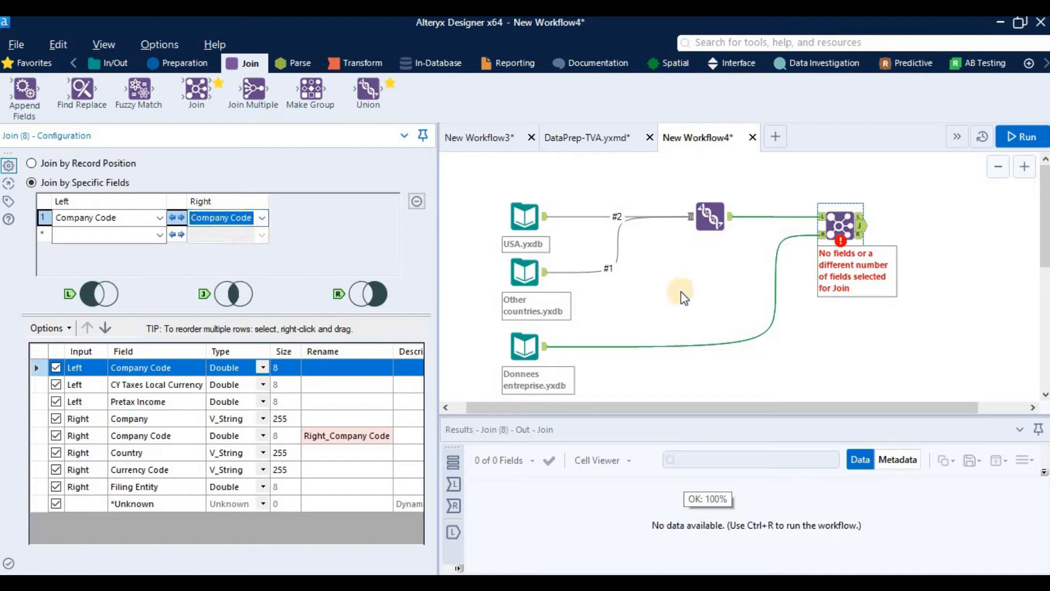
click(832, 342)
key(ctrl+r)
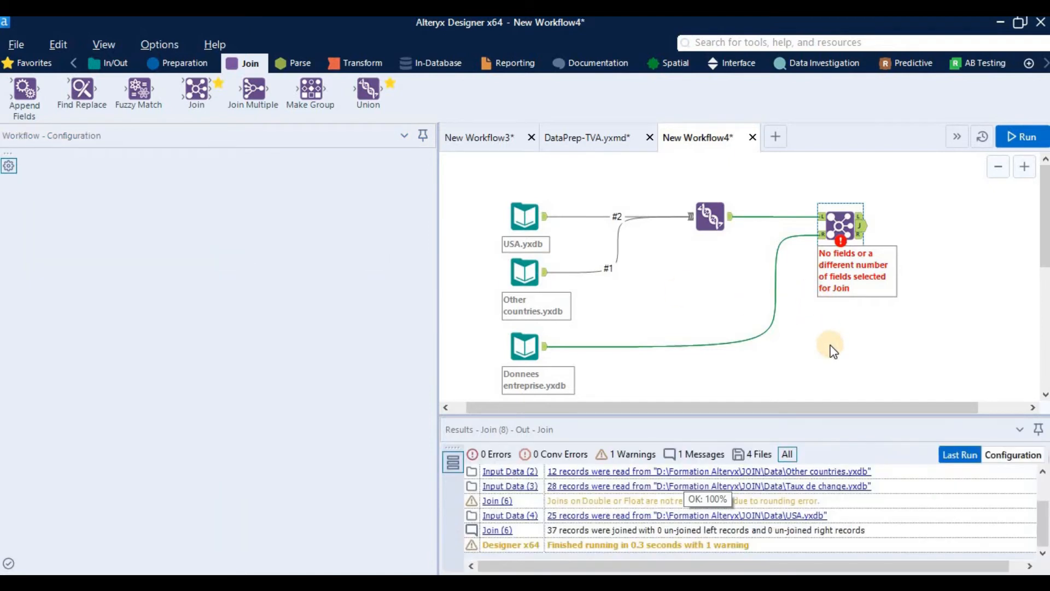
click(834, 233)
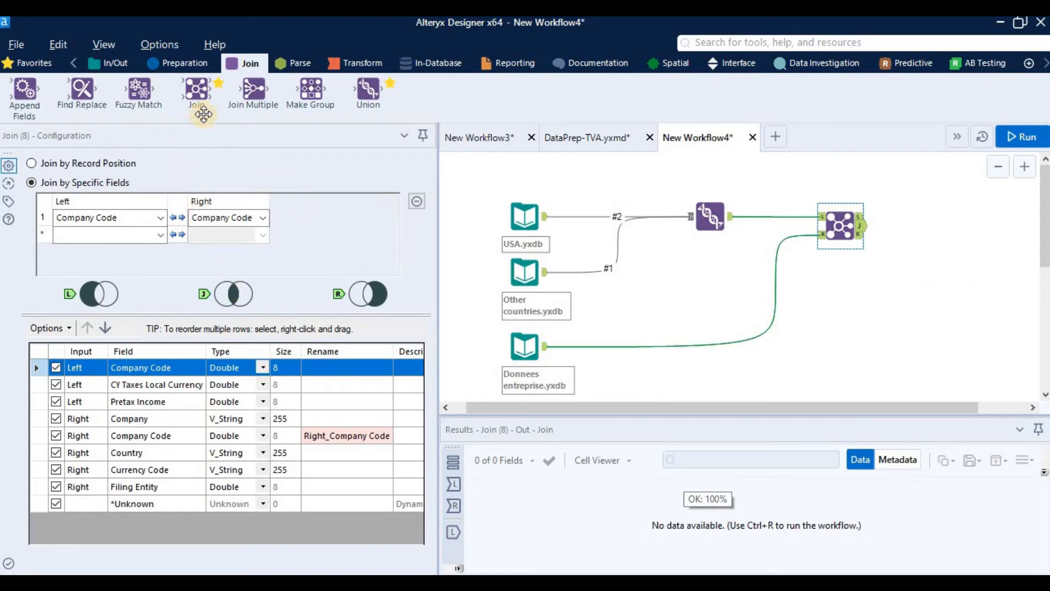
Open the example workflow for the Join tool and run it, dismissing the completion message.
right_click(200, 91)
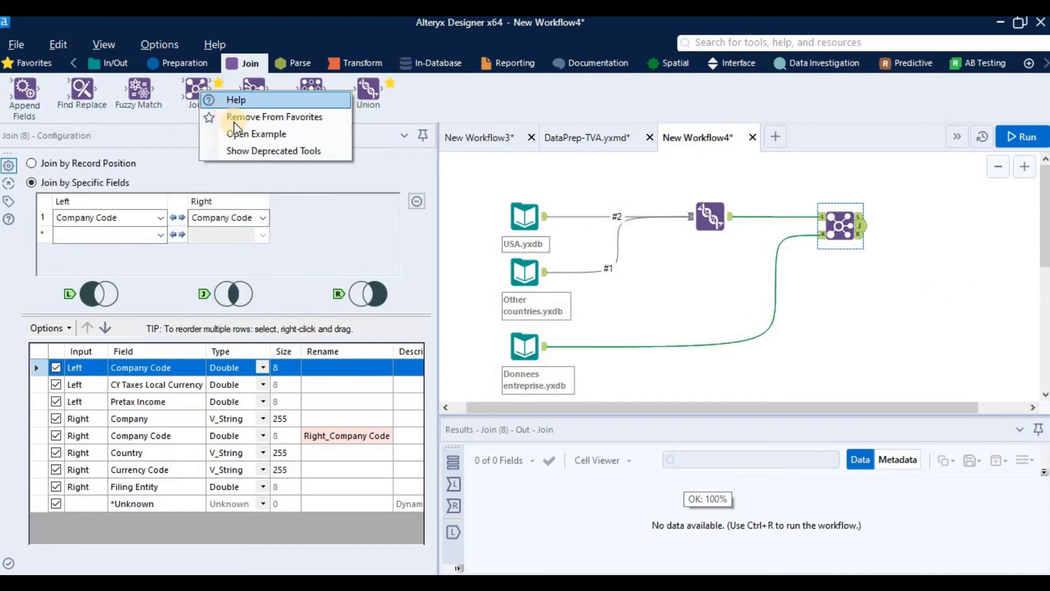
key(Return)
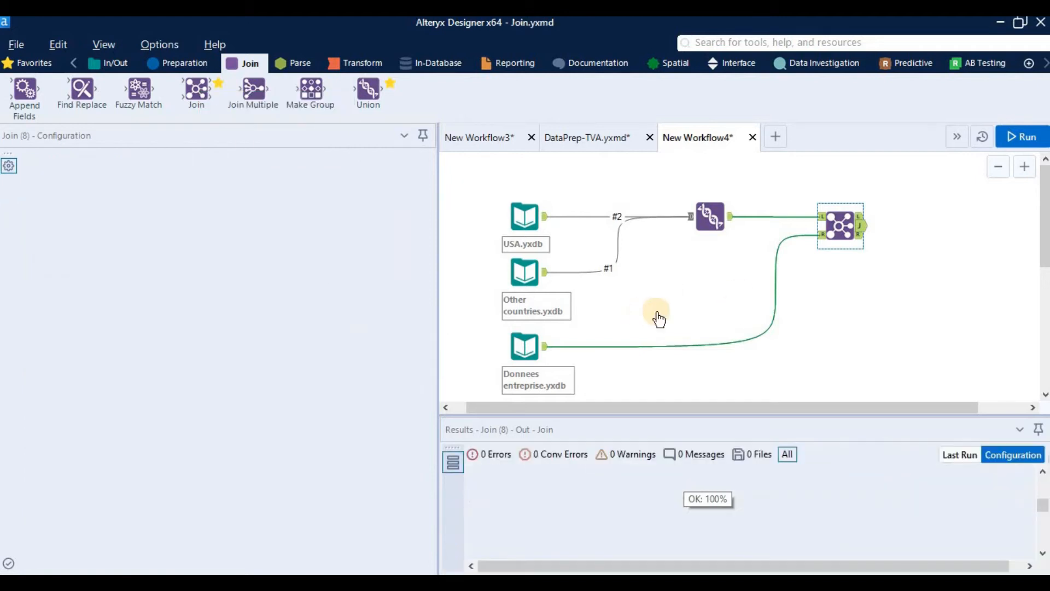
scroll(761, 328, down, 5)
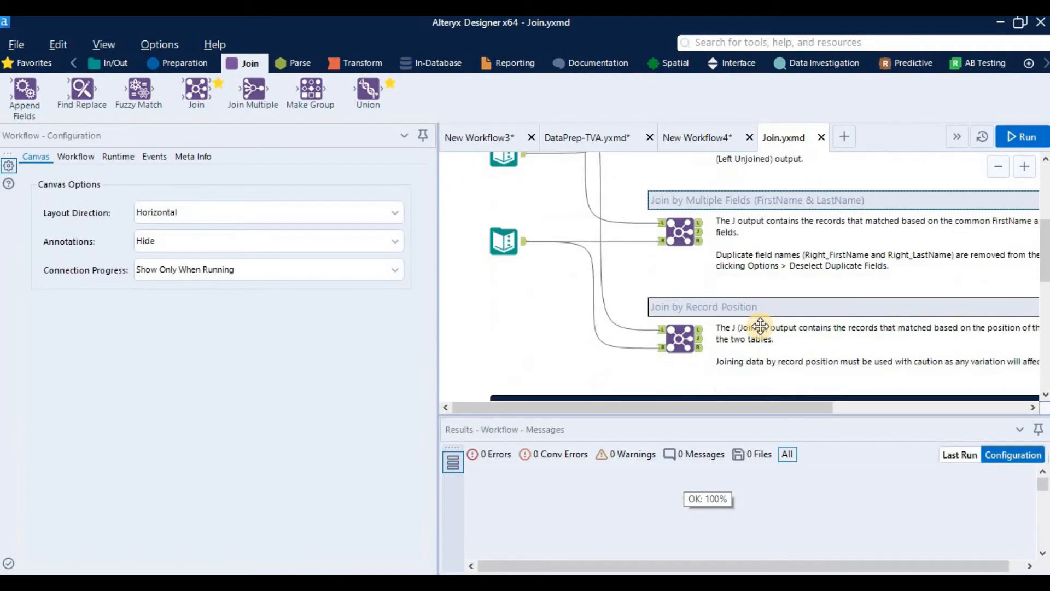
click(726, 288)
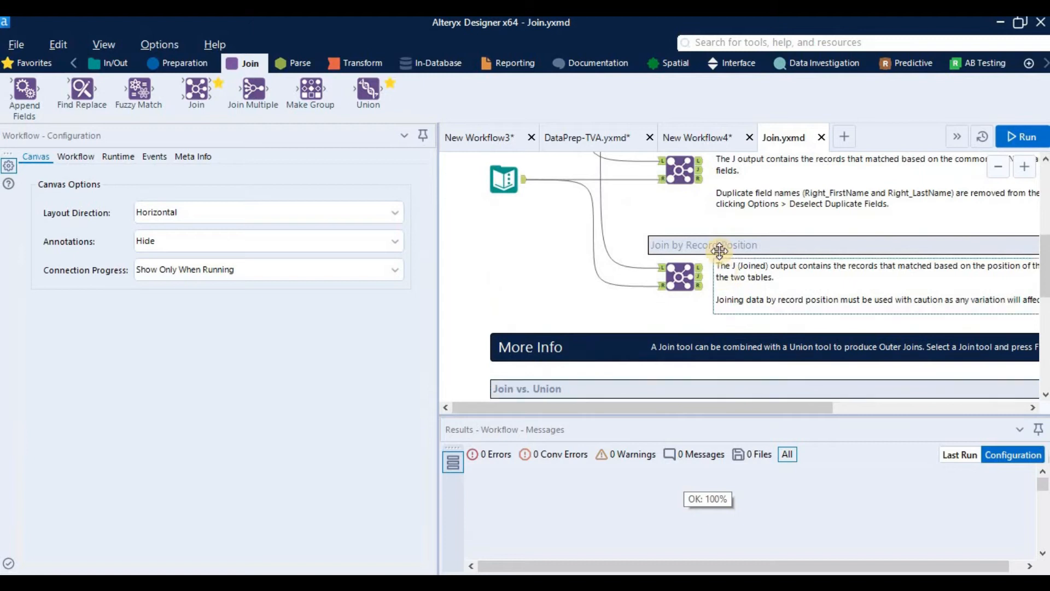
click(1029, 138)
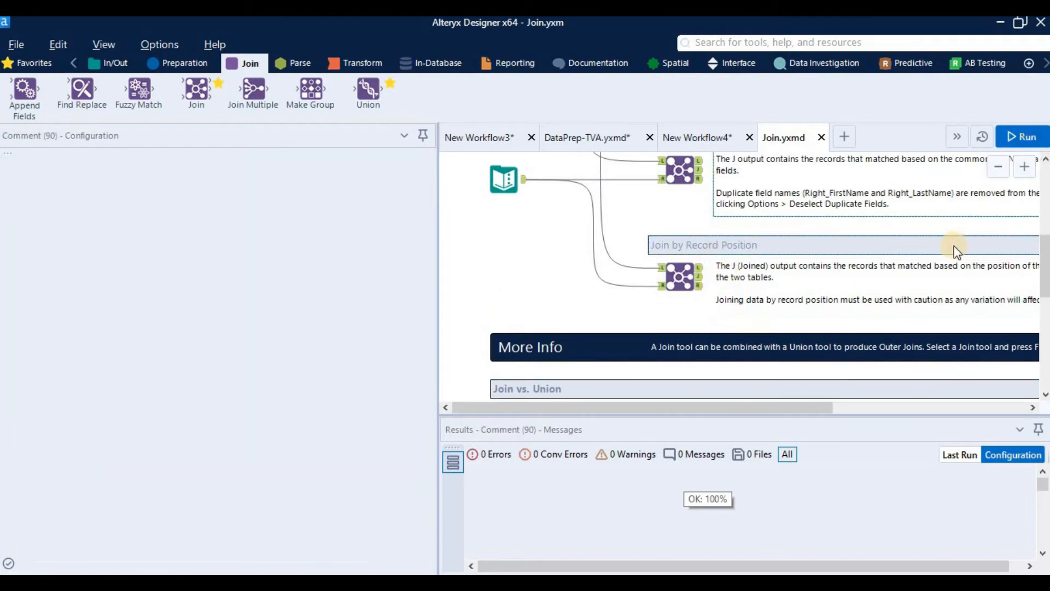
click(670, 361)
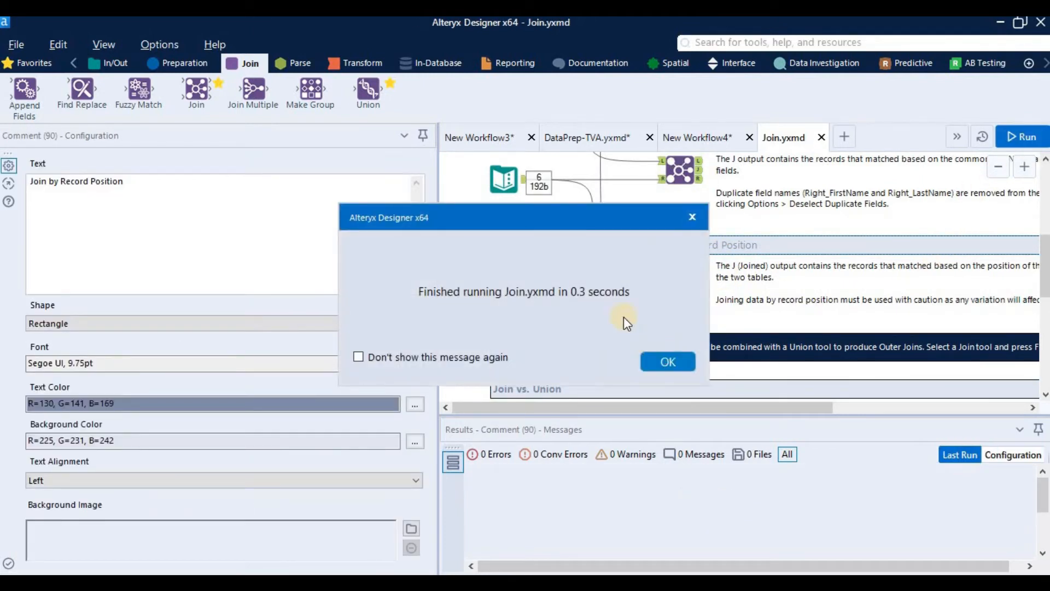
Examine the records of the text input with FirstPurchaseDate that feeds the Join by Record Position example.
click(520, 185)
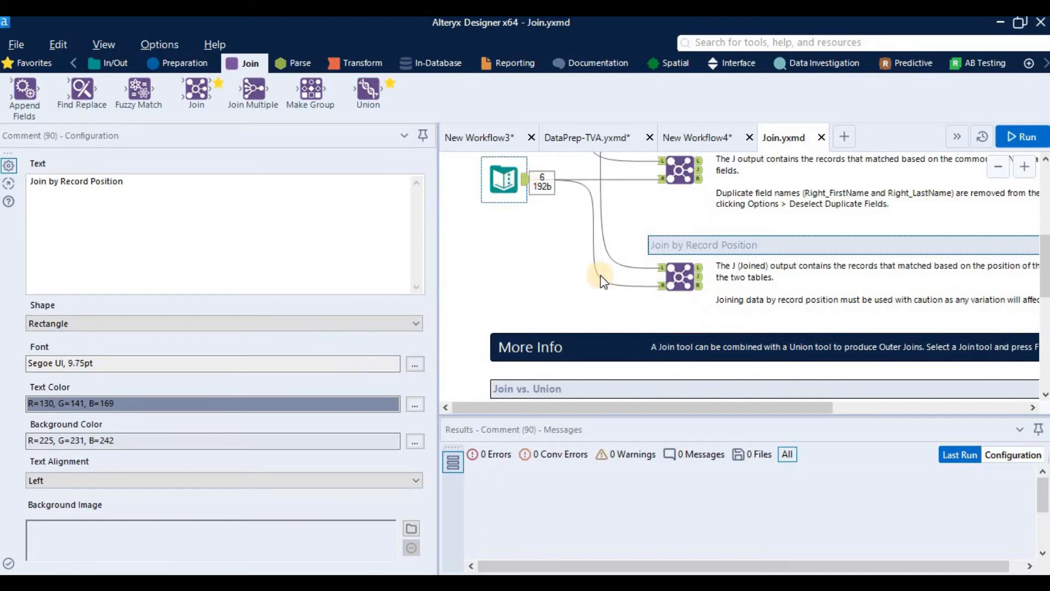
click(581, 500)
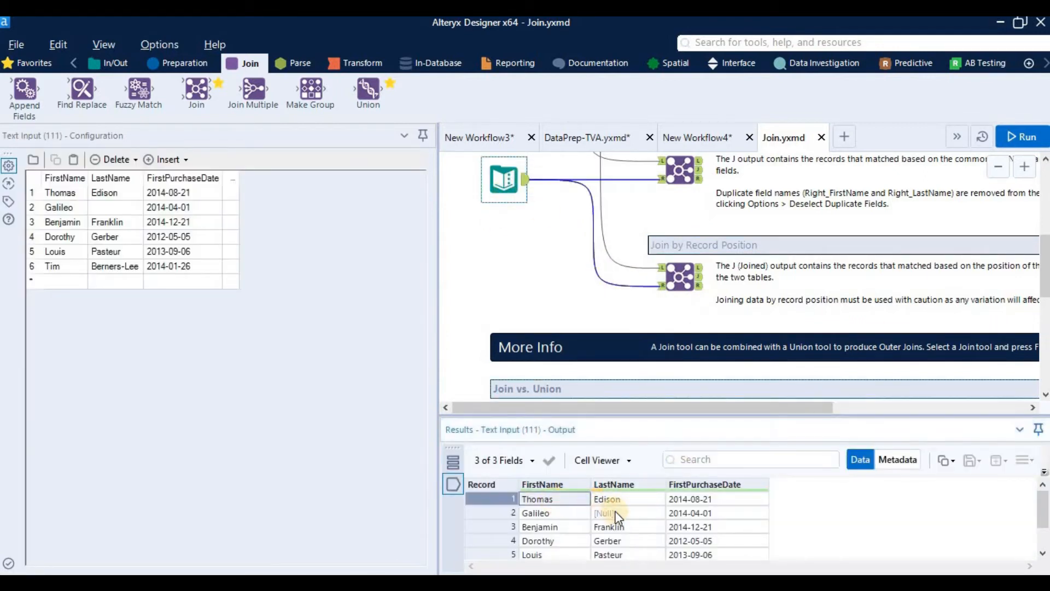
click(707, 500)
scroll(569, 529, down, 1)
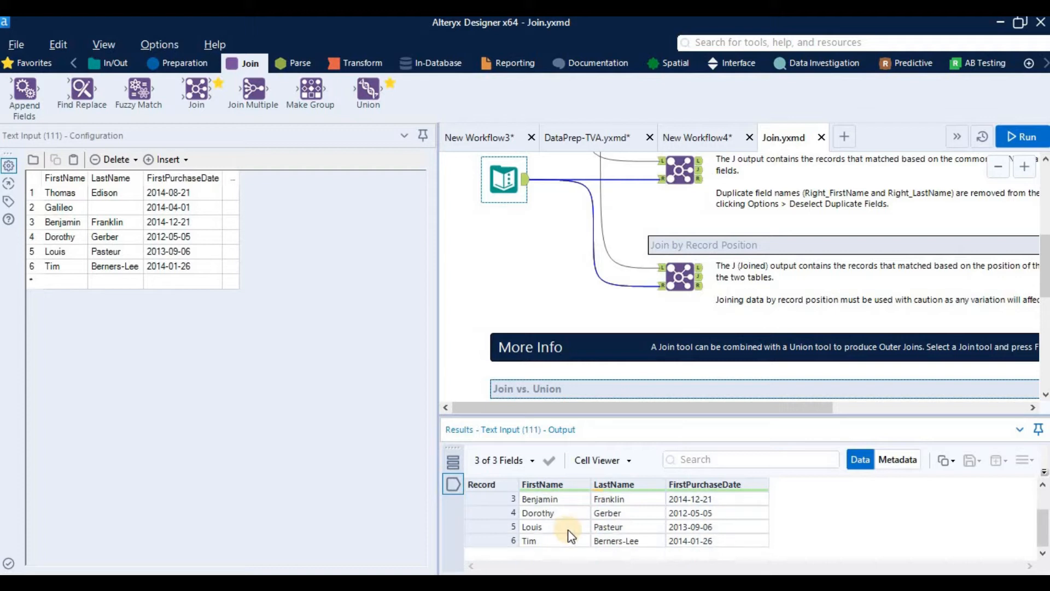
click(607, 527)
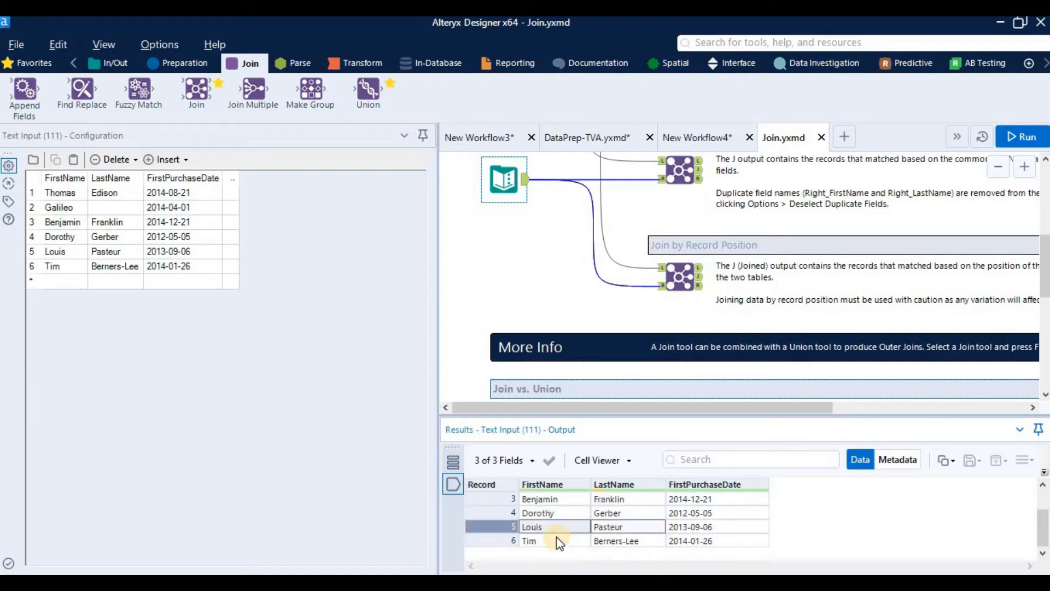
Inspect the records of the first text input, which holds CustomerID, names, Gender and JoinDate, checking the order of its rows.
scroll(575, 526, up, 1)
scroll(534, 247, up, 3)
scroll(530, 249, up, 2)
click(529, 250)
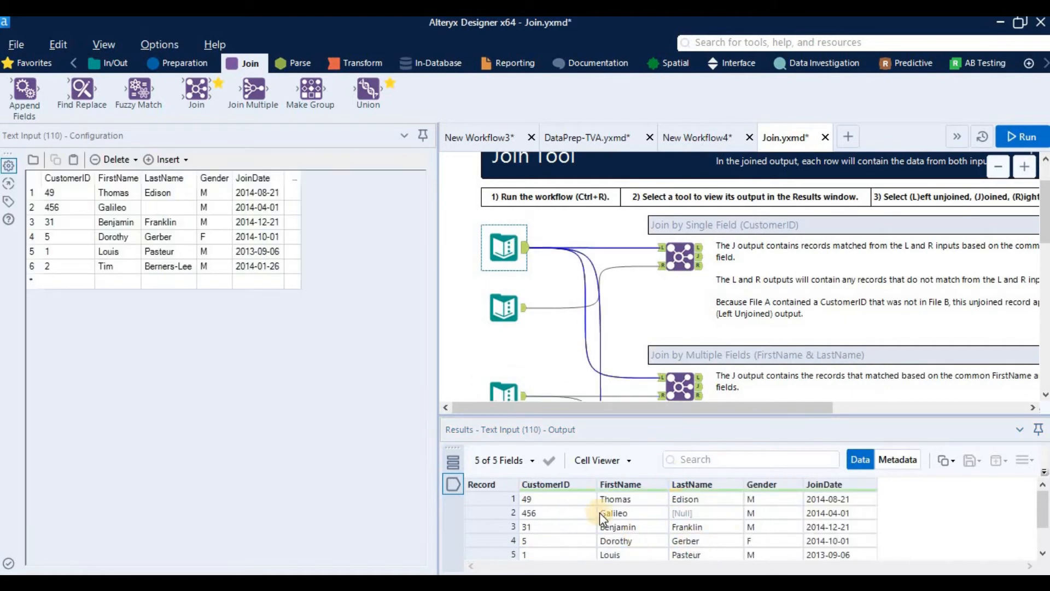
click(702, 501)
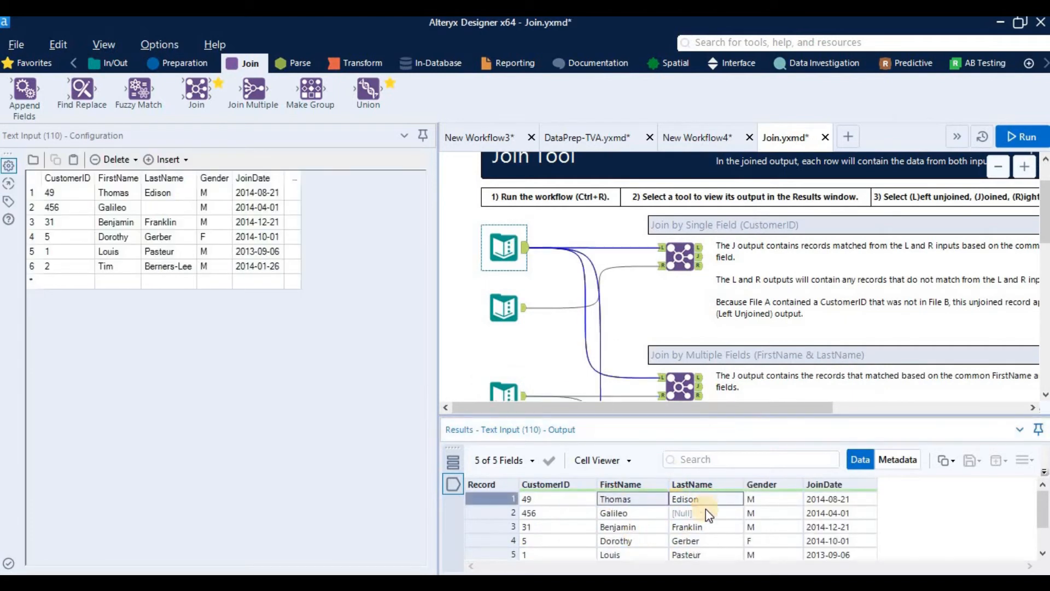
scroll(703, 539, down, 1)
scroll(629, 525, up, 1)
click(639, 504)
scroll(544, 311, down, 2)
Compare the row order of first and last names between the FirstPurchaseDate text input and the CustomerID text input.
click(520, 274)
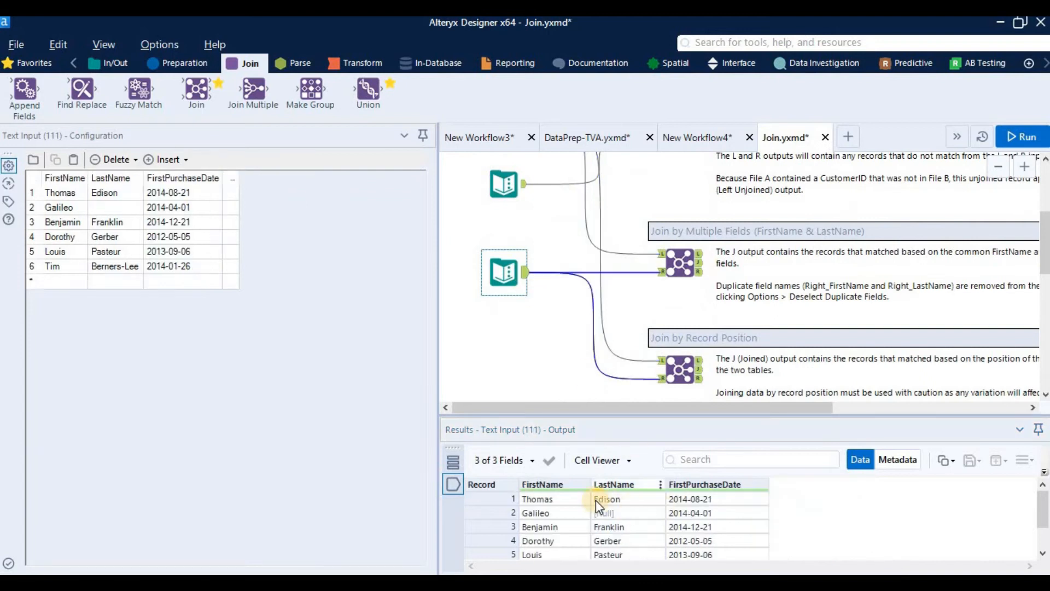
click(606, 501)
scroll(547, 284, up, 3)
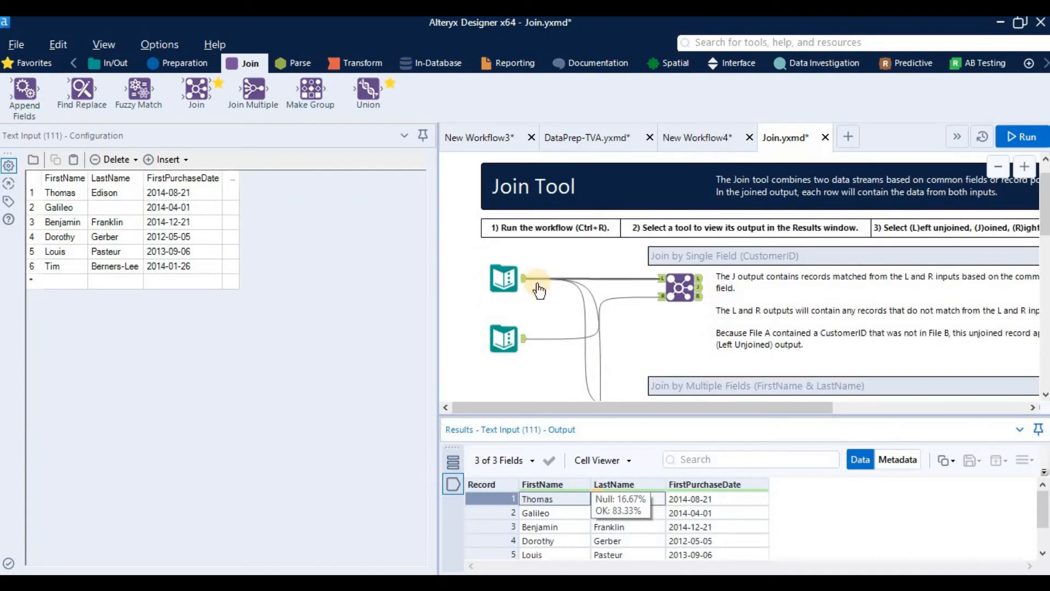
click(517, 280)
scroll(616, 541, down, 1)
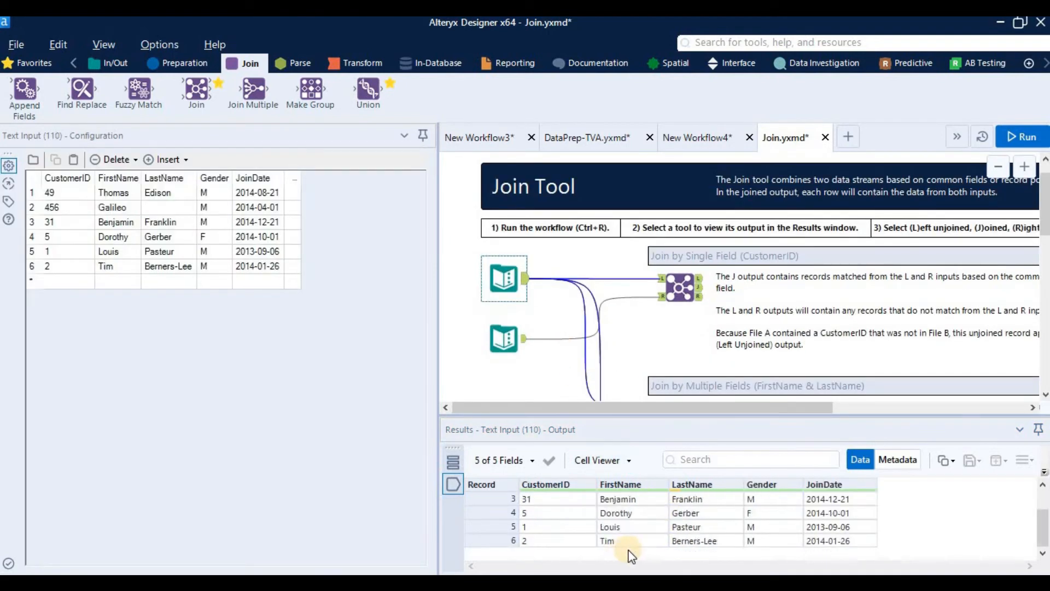
click(618, 540)
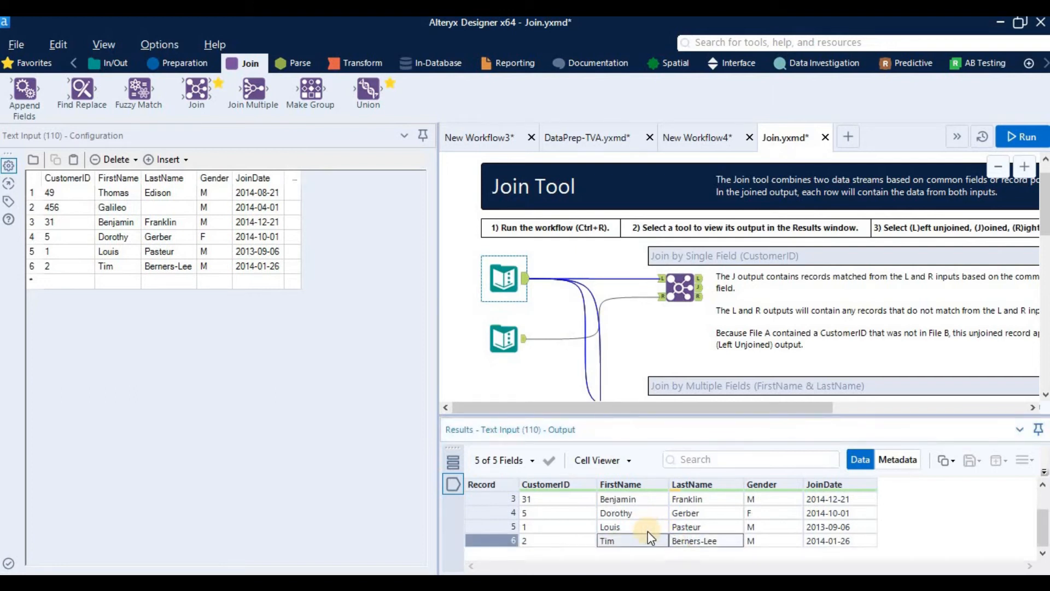
click(702, 533)
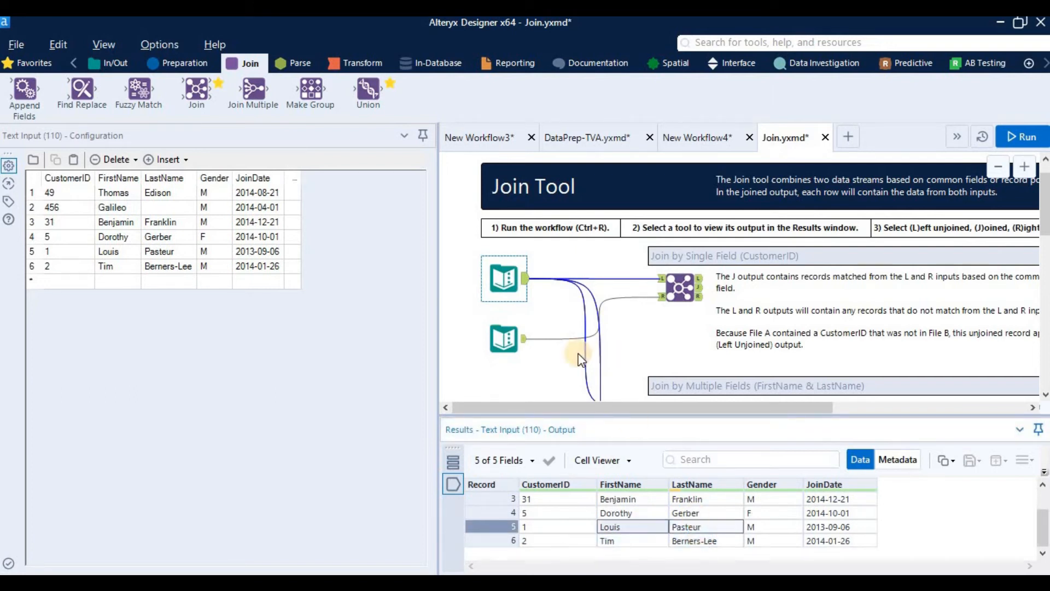
Compare the Louis Pasteur record in the FirstPurchaseDate text input with the joined output of the Join by Record Position example.
scroll(539, 362, down, 5)
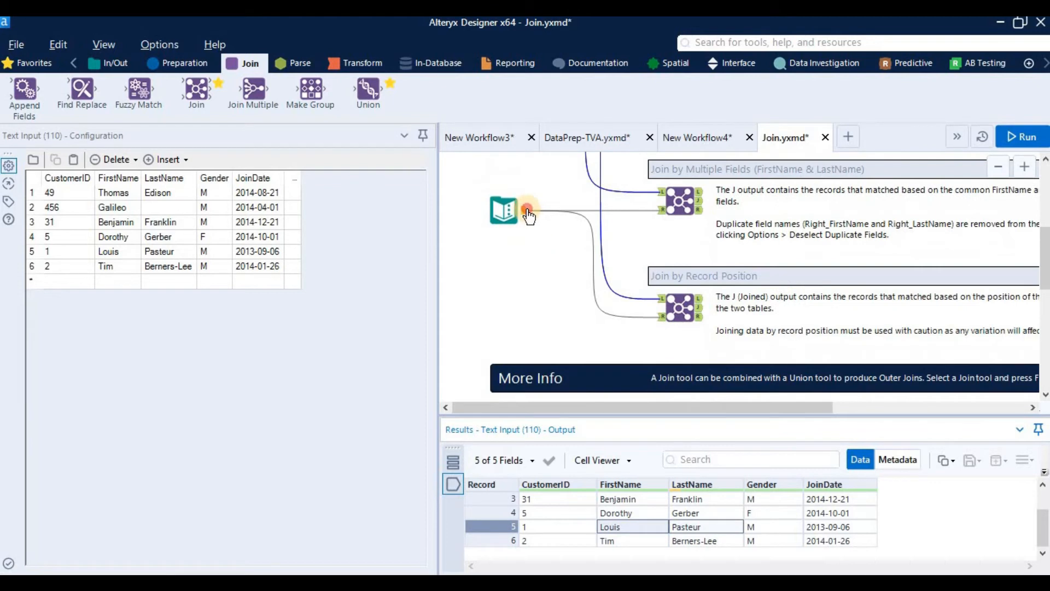
click(529, 211)
click(506, 211)
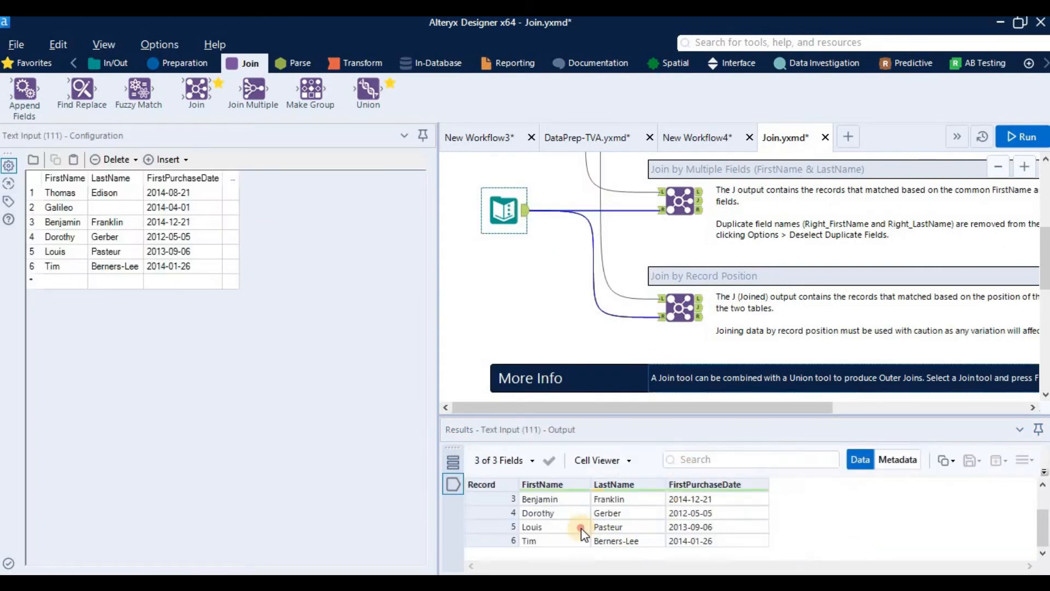
click(688, 528)
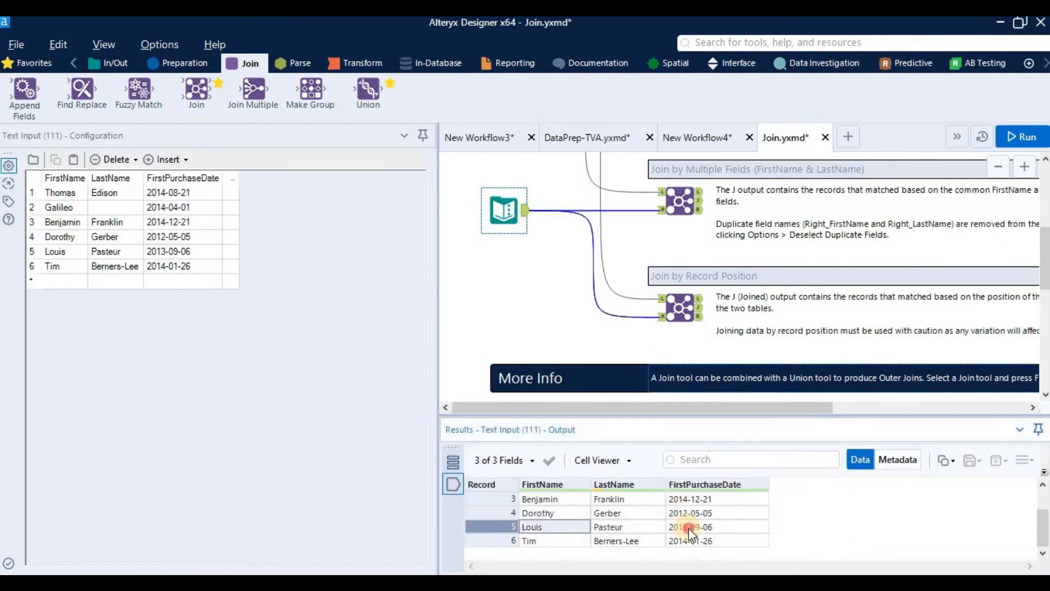
click(677, 314)
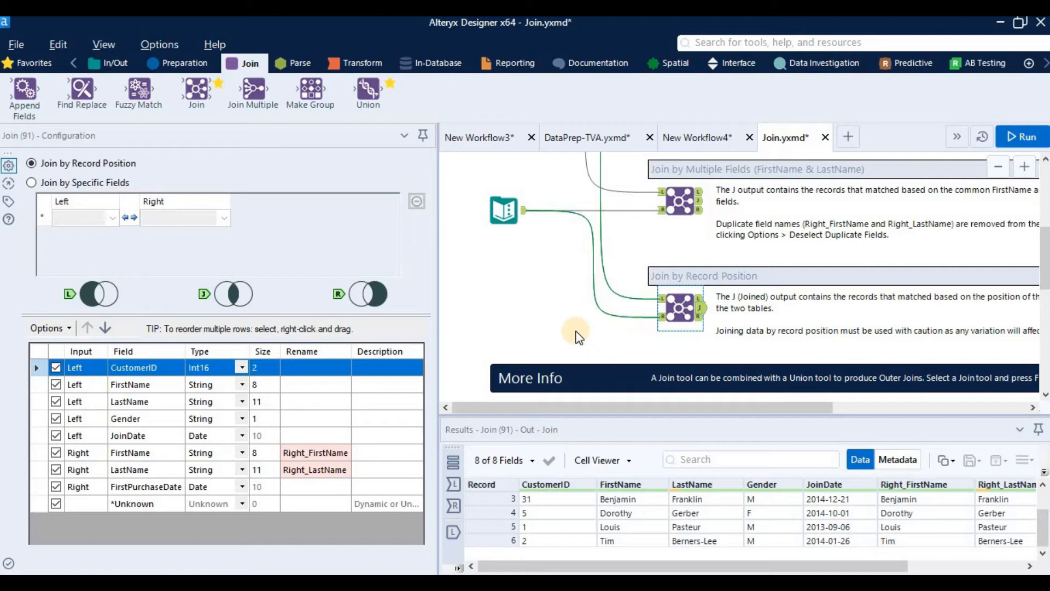
Close the Join example workflow and run New Workflow4.
scroll(575, 332, up, 1)
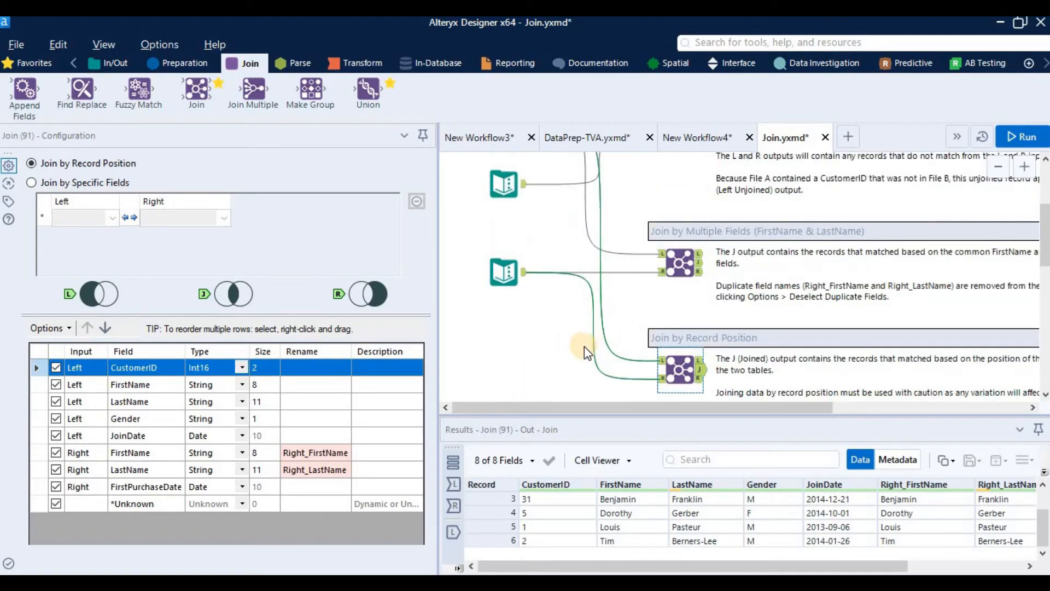
scroll(576, 351, up, 1)
click(825, 138)
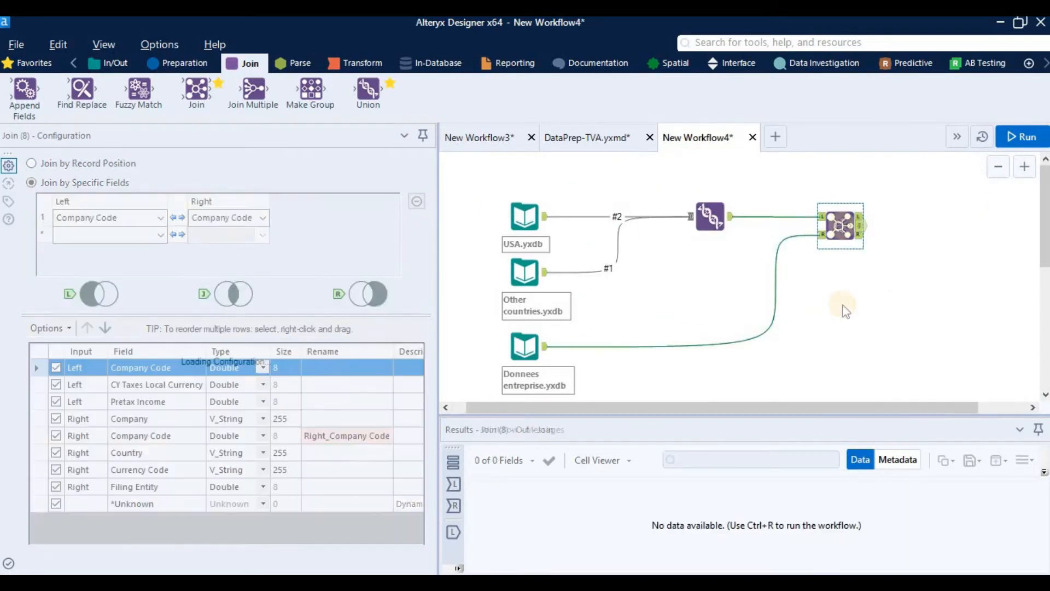
click(1013, 138)
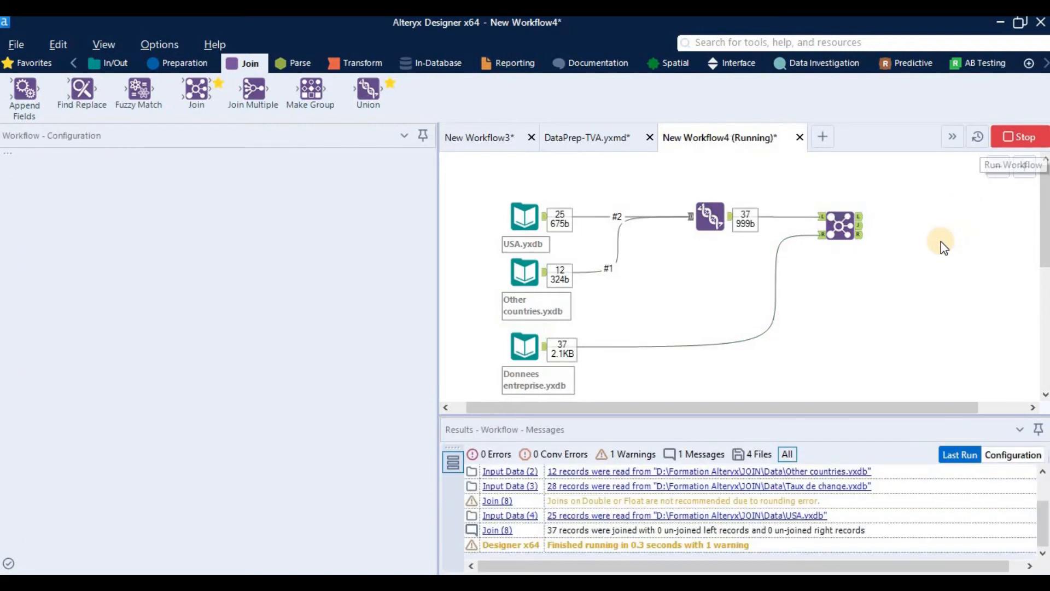
click(674, 359)
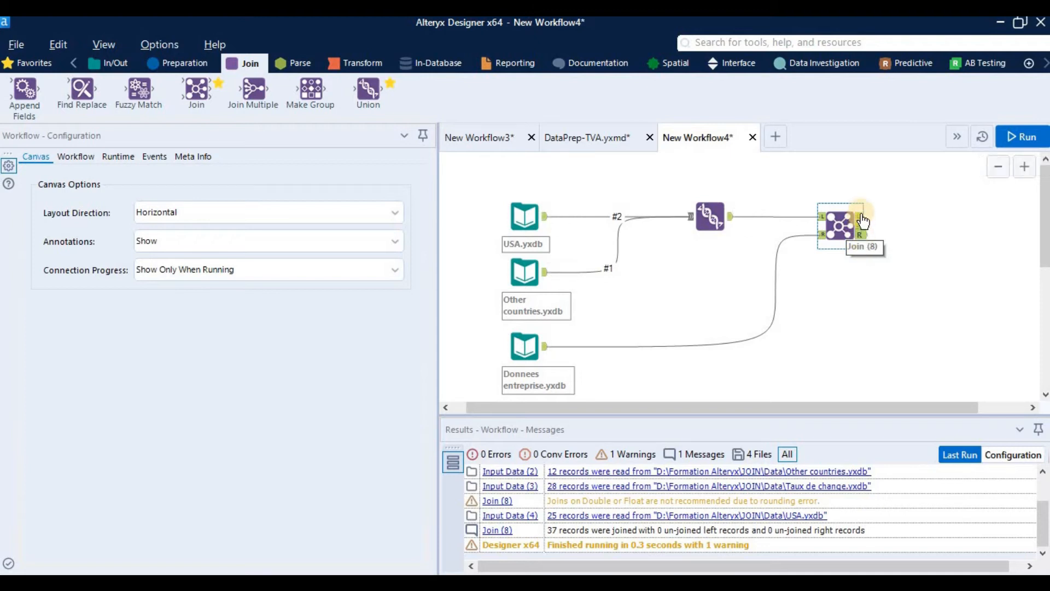
Inspect the left, right and joined outputs of the Join tool, and shift the tool closer to the Union.
click(862, 221)
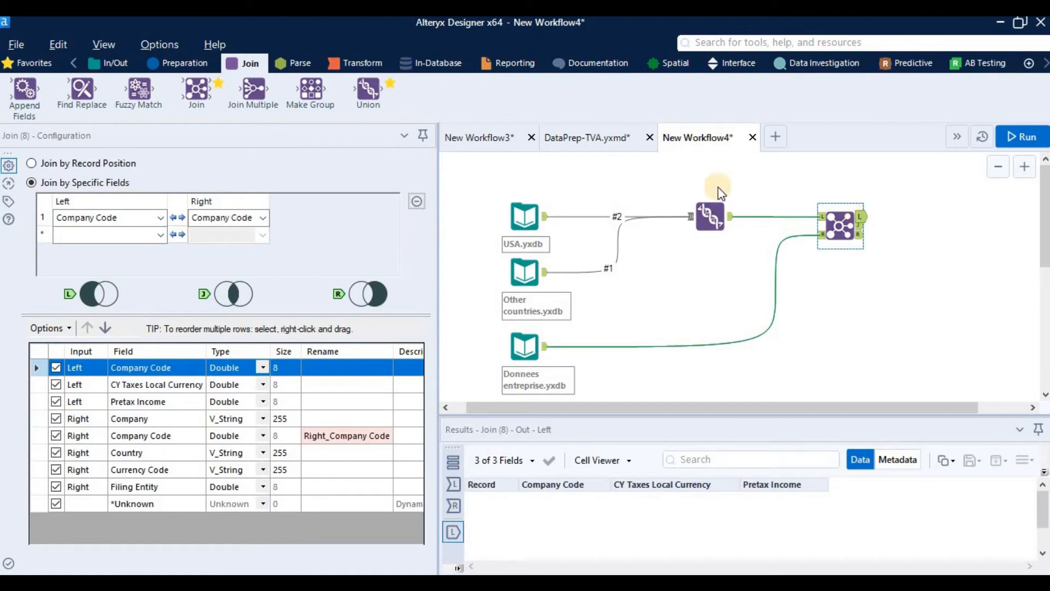
click(706, 211)
click(860, 235)
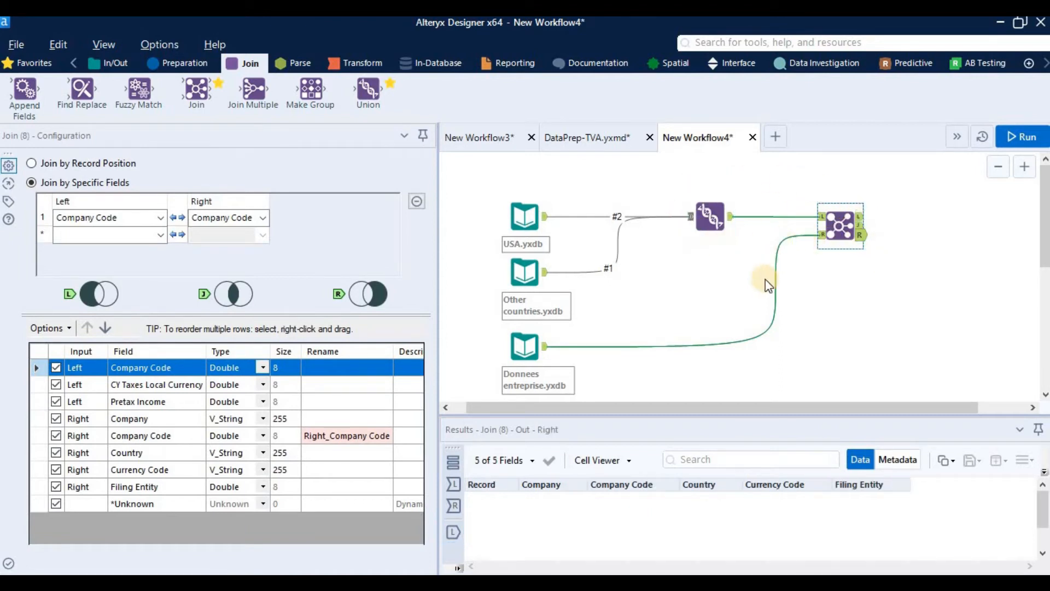
click(860, 226)
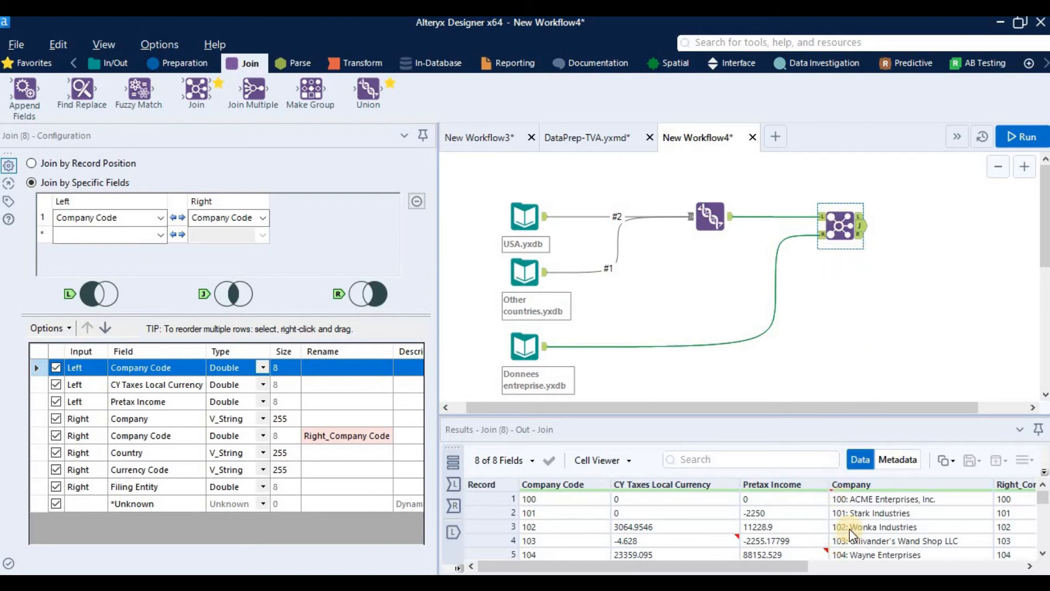
scroll(849, 529, down, 11)
scroll(832, 527, up, 11)
drag(843, 247, 808, 229)
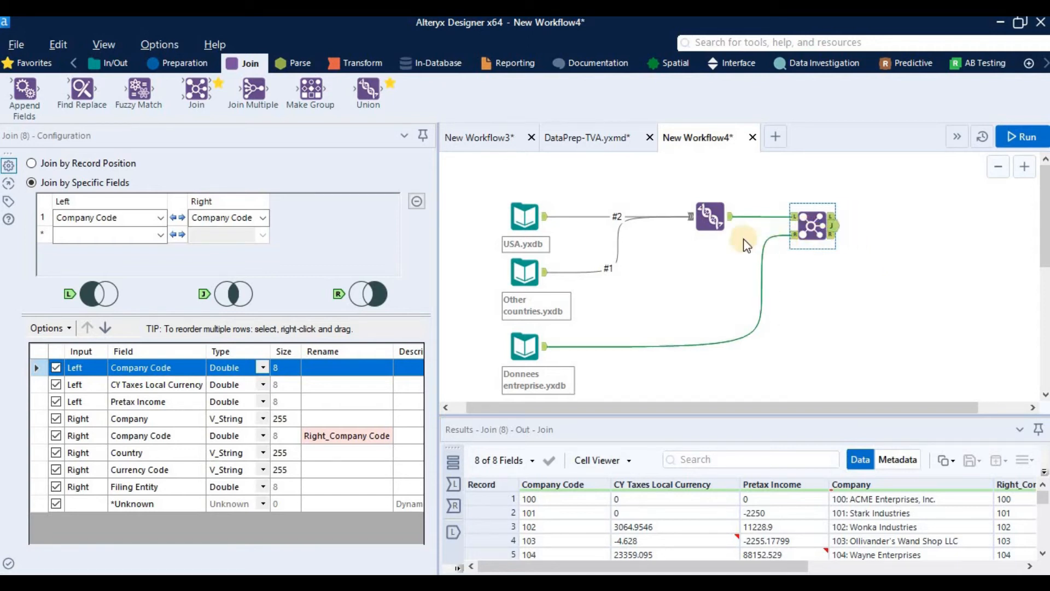
Add a second Union tool after the Join and feed it the Join's left and joined outputs.
drag(368, 91, 906, 207)
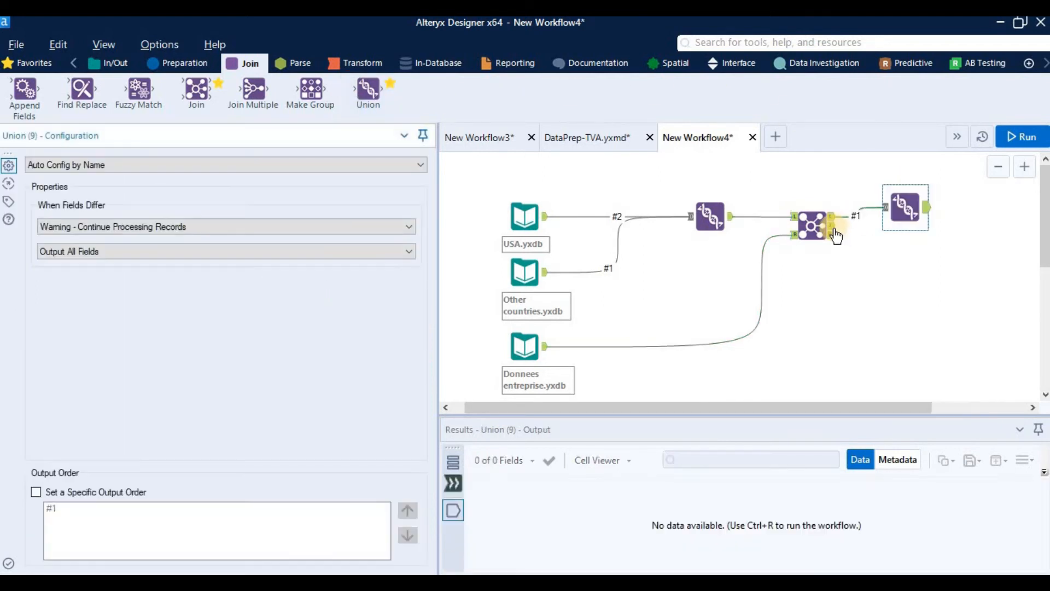
drag(832, 226, 892, 208)
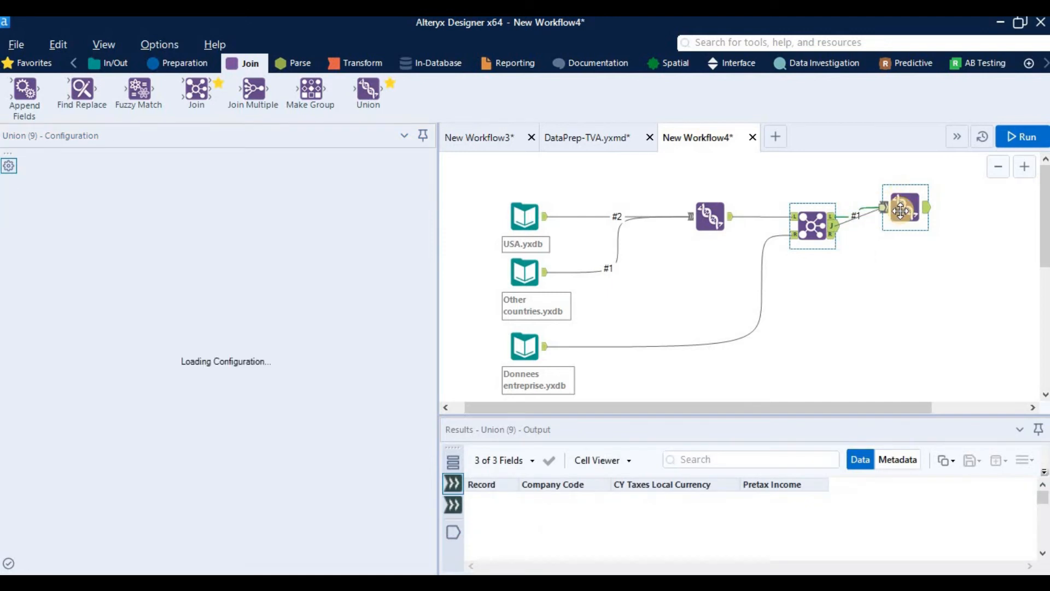
click(901, 214)
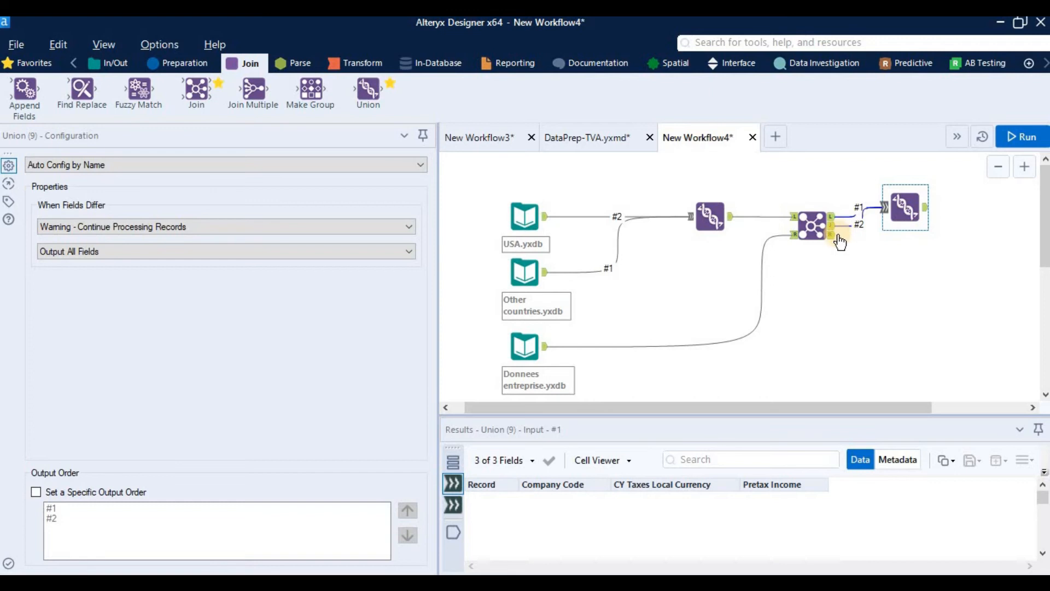
drag(908, 209, 917, 209)
Remove the connections into the second Union and reconnect only the Join's joined output to it.
click(860, 224)
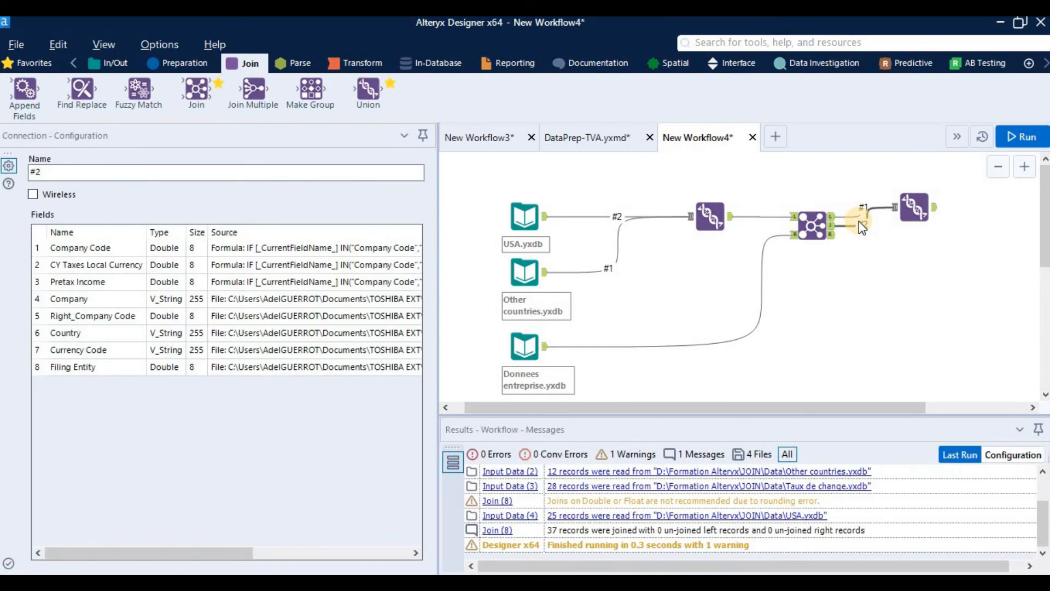
key(Delete)
click(858, 216)
key(Delete)
drag(832, 226, 903, 216)
drag(832, 217, 906, 216)
click(856, 217)
key(Delete)
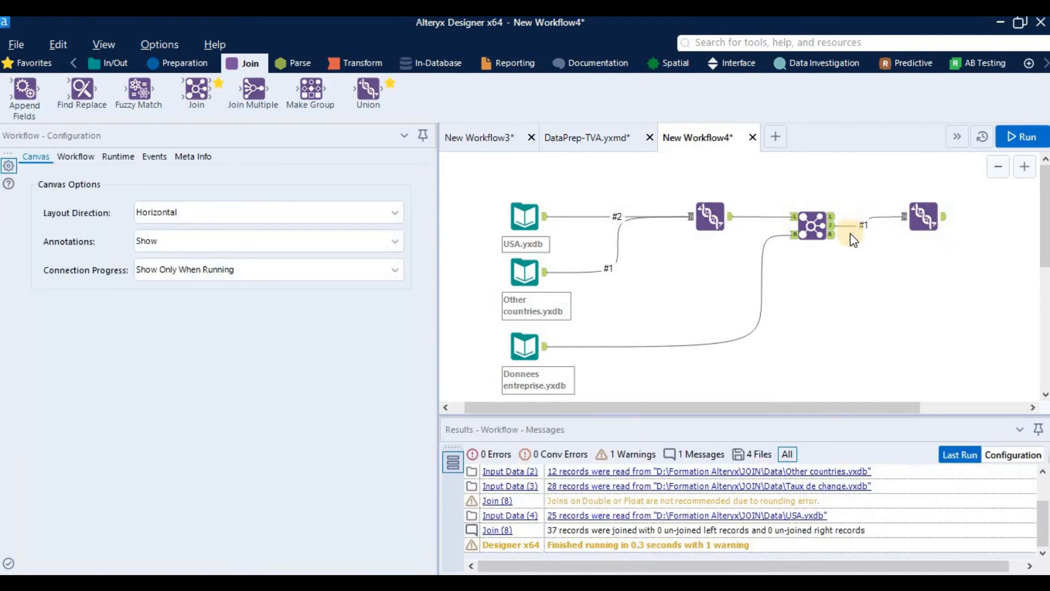
Connect the Join's left and right outputs to the second Union as well, and delete that Union with its connections.
click(925, 216)
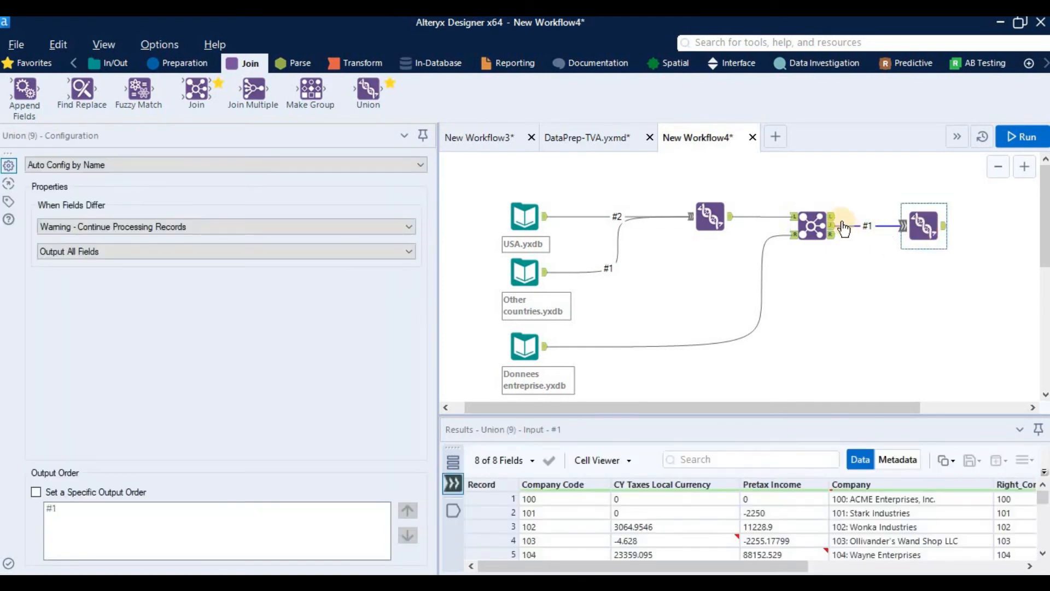
drag(832, 218, 905, 226)
drag(833, 235, 903, 226)
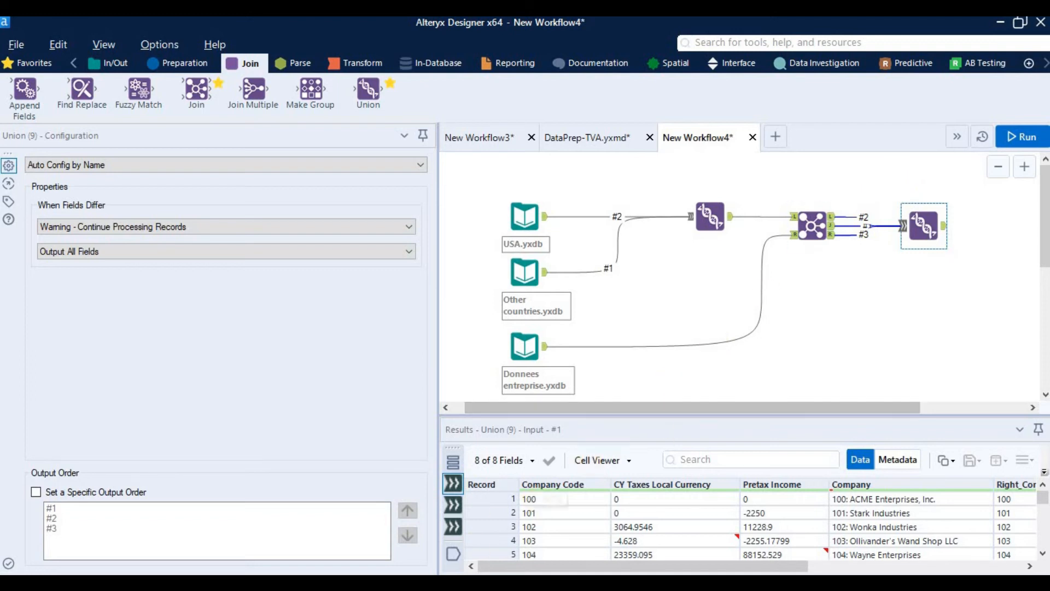
drag(854, 185, 965, 269)
key(Delete)
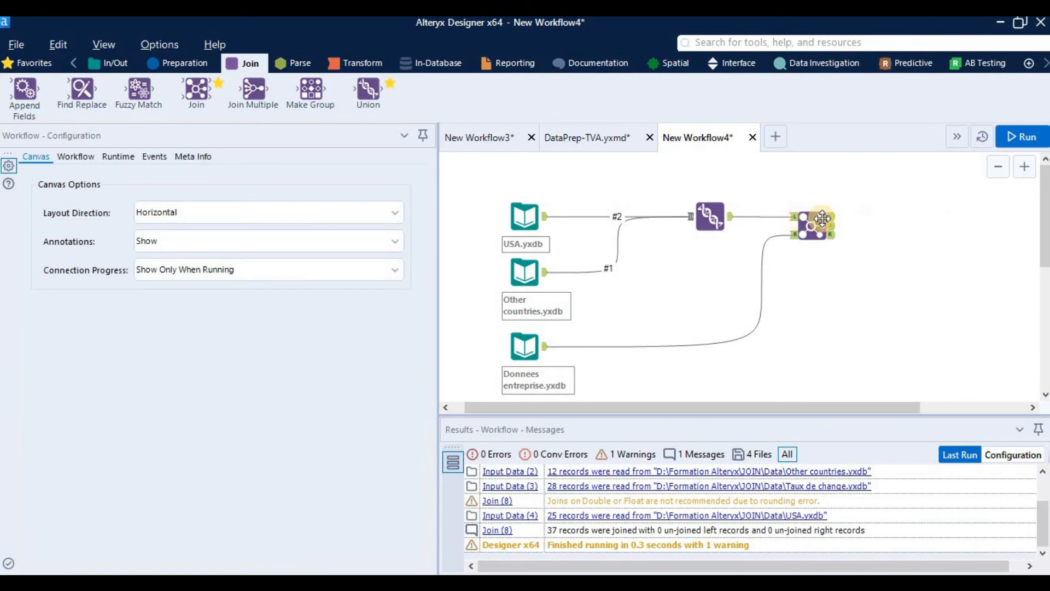
Examine the columns of the Join's joined output, checking the Right_Company Code values against the company records.
click(834, 231)
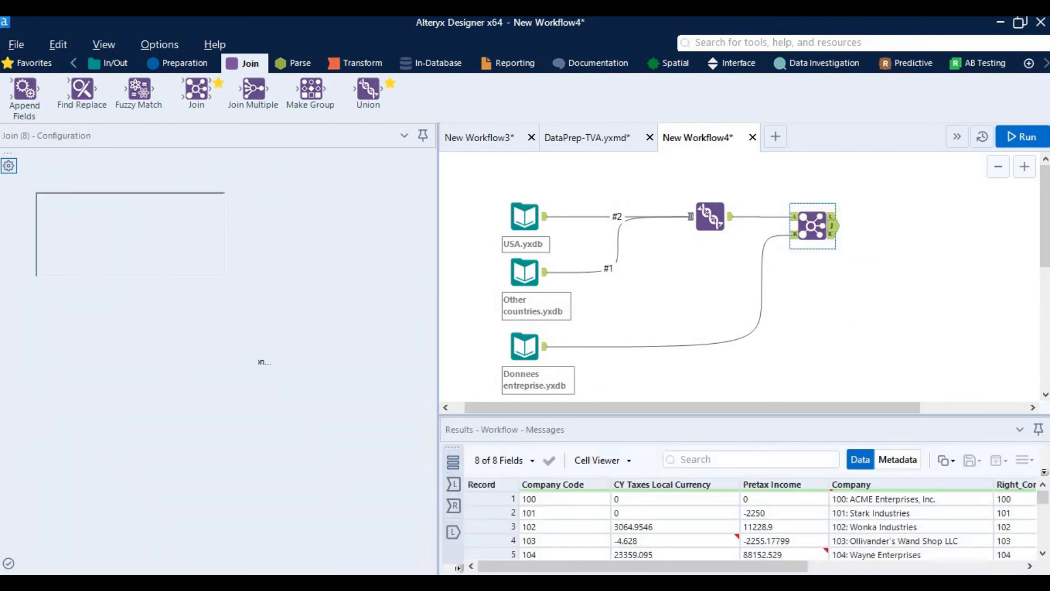
drag(803, 566, 1004, 561)
scroll(789, 550, left, 5)
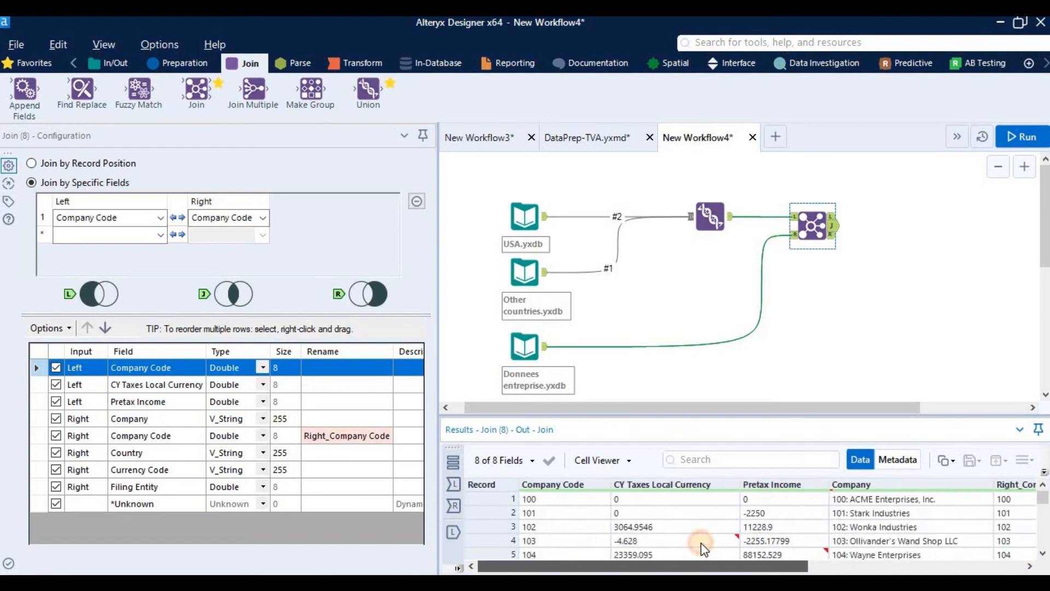
scroll(832, 553, right, 5)
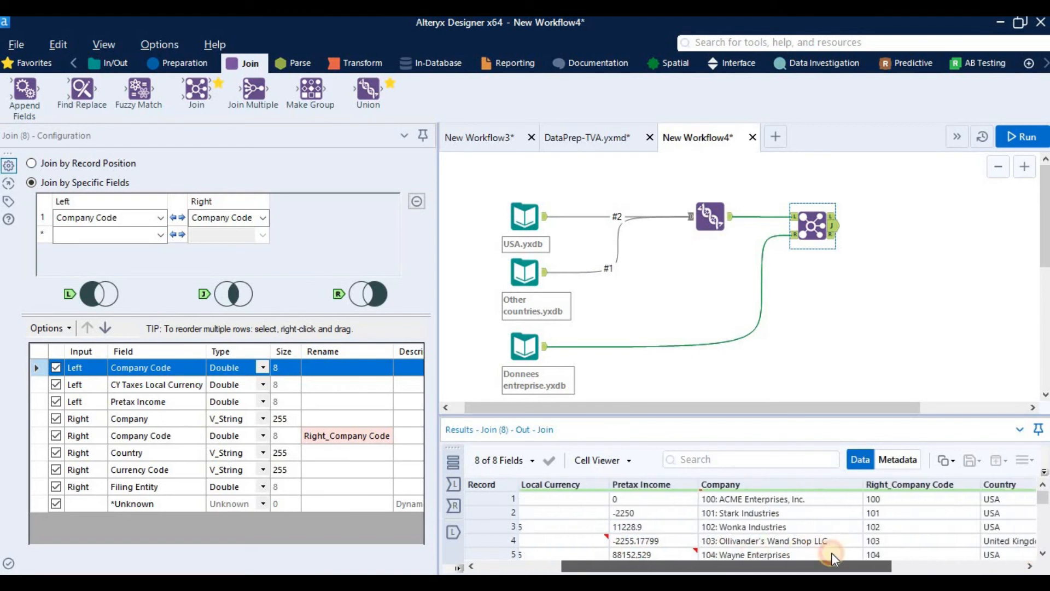
drag(856, 500, 864, 557)
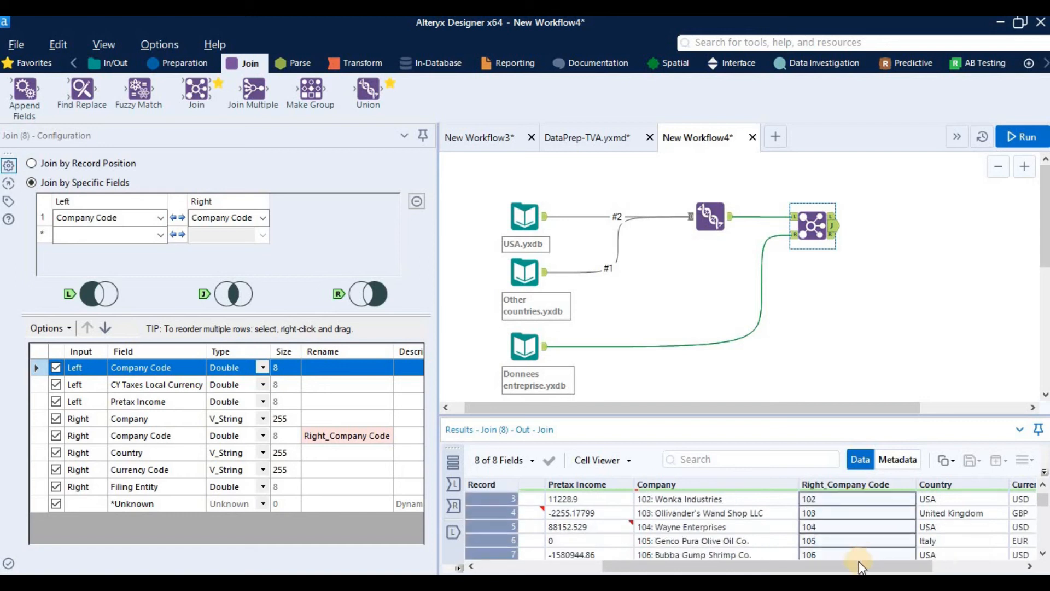
scroll(858, 561, down, 5)
scroll(859, 562, up, 6)
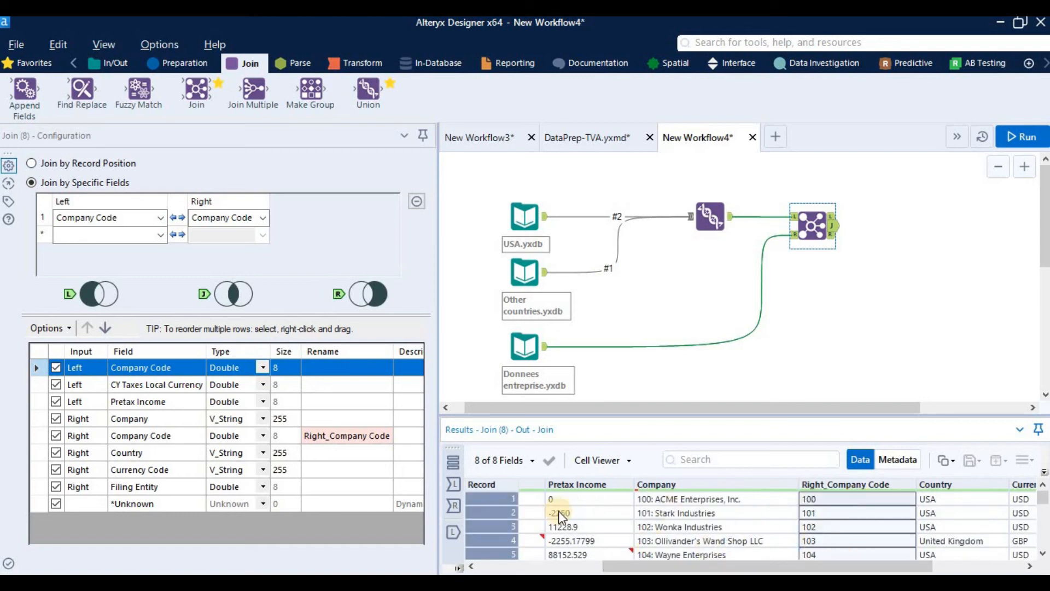
Exclude the right input's duplicate Company Code field from the Join output.
click(56, 436)
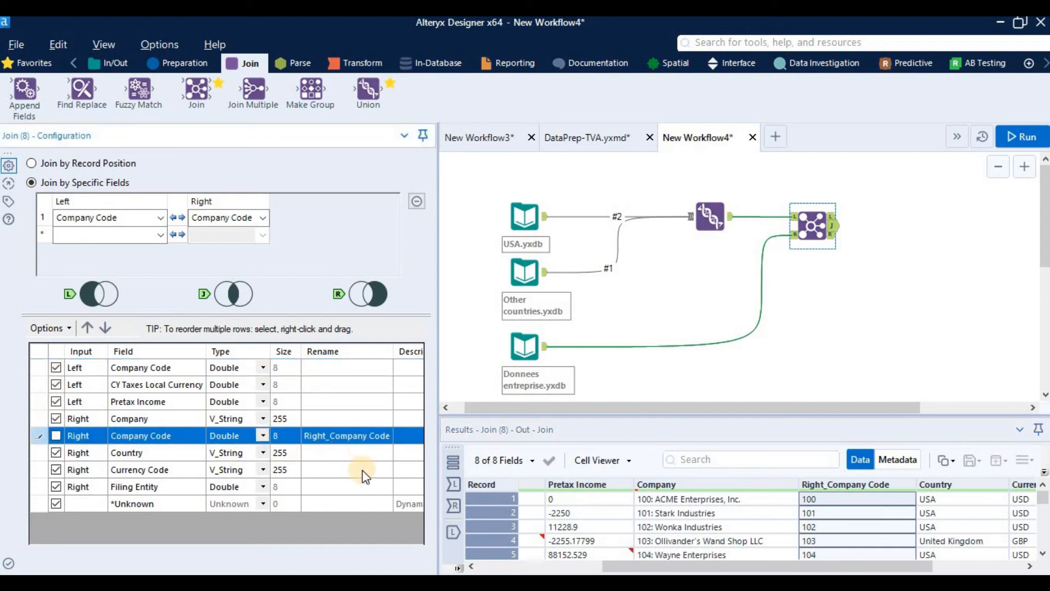
click(347, 453)
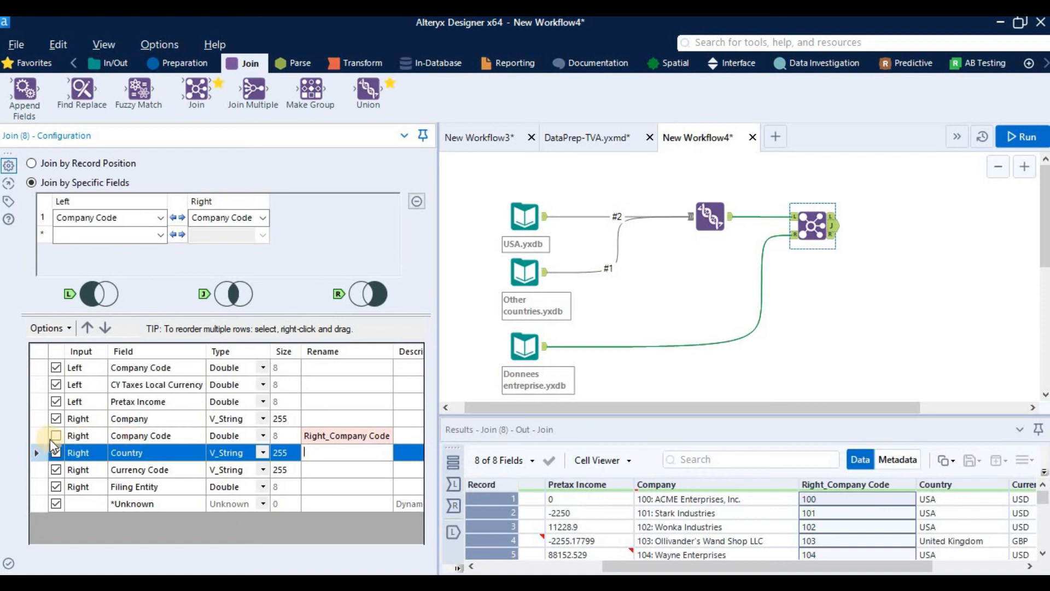
click(335, 436)
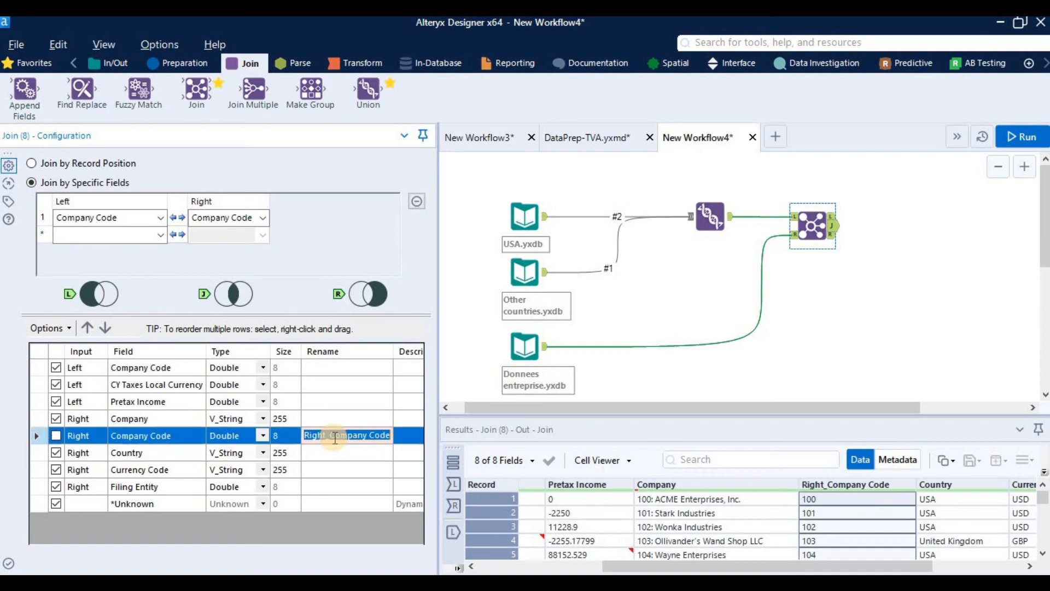
click(323, 448)
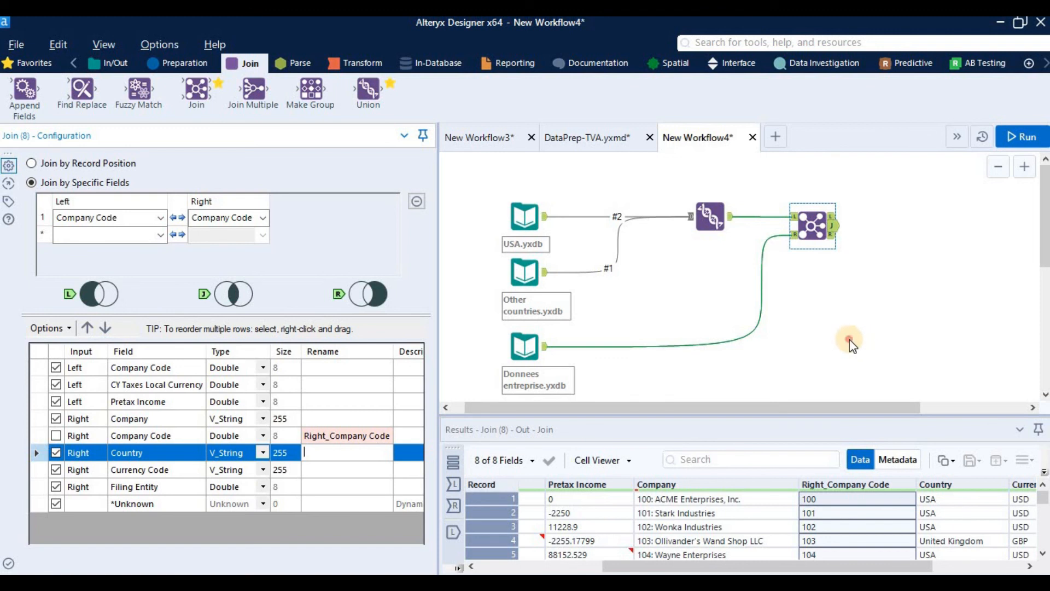
Check which left fields are available for a second join condition, and review the leading columns of the joined records.
click(806, 222)
click(153, 236)
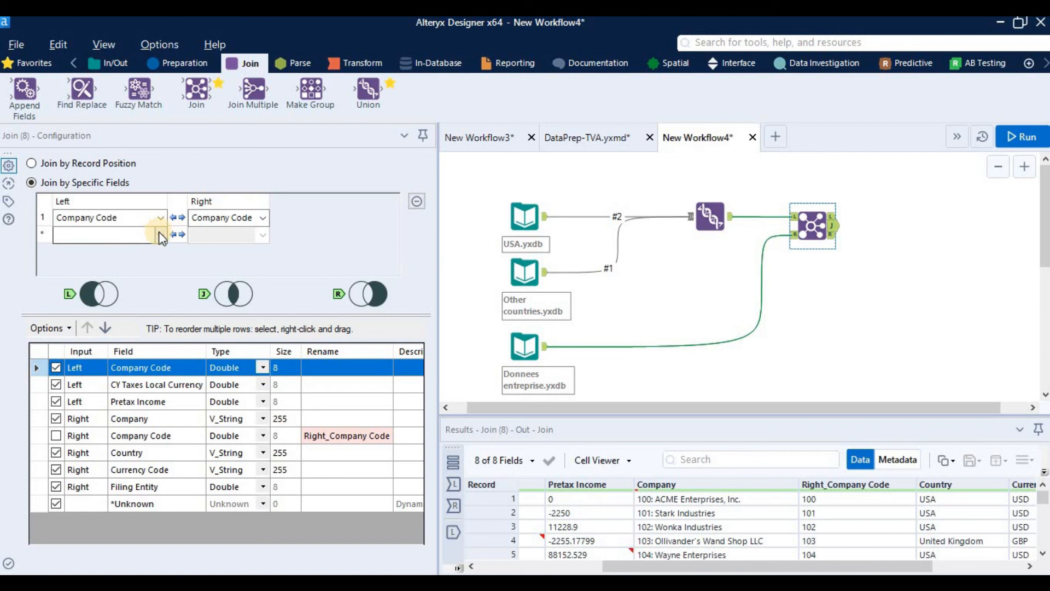
click(159, 234)
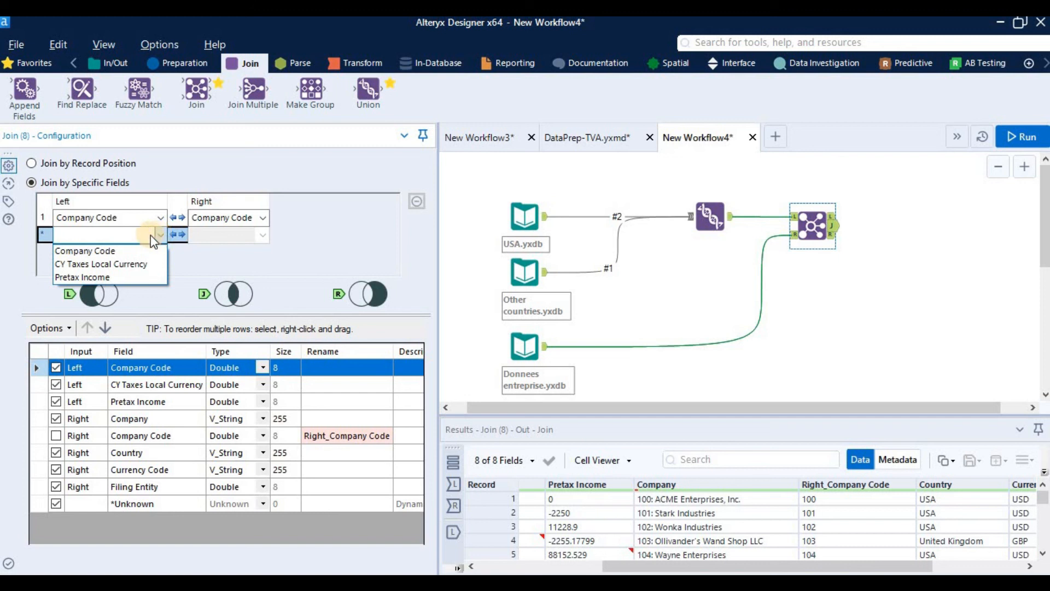
click(159, 234)
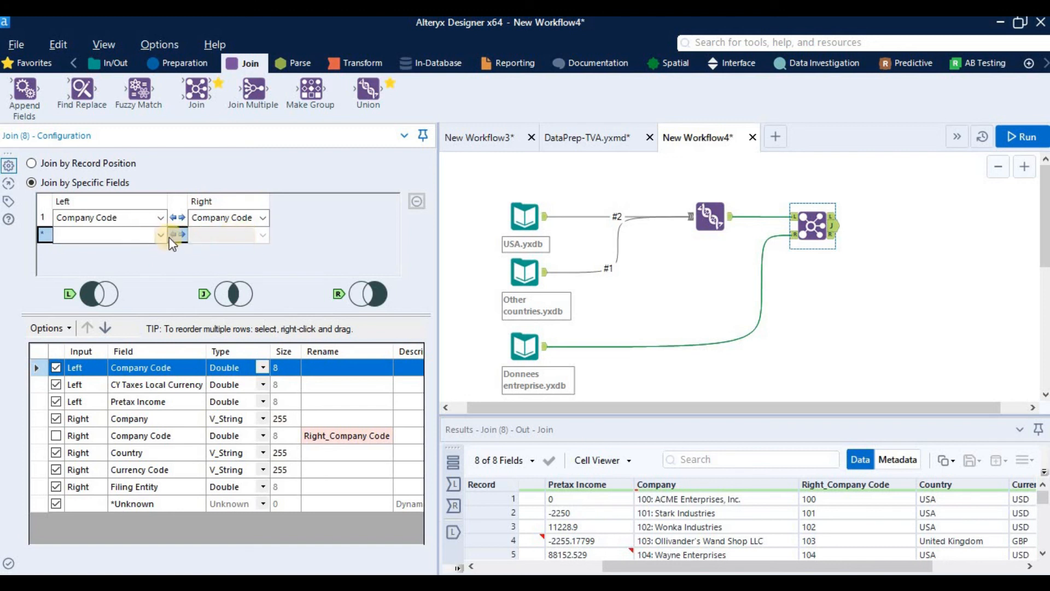
drag(766, 569, 575, 568)
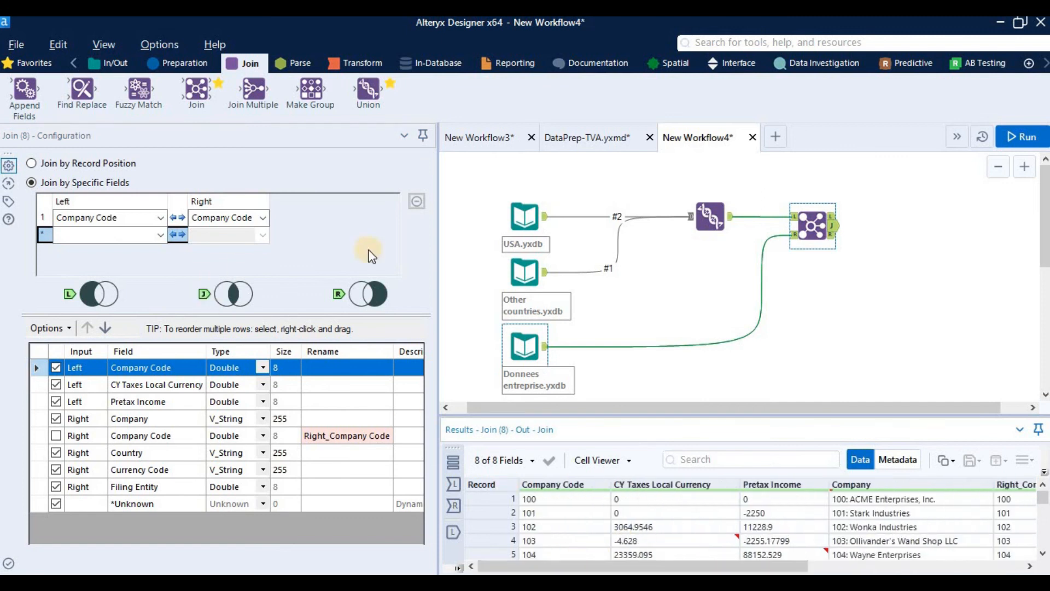